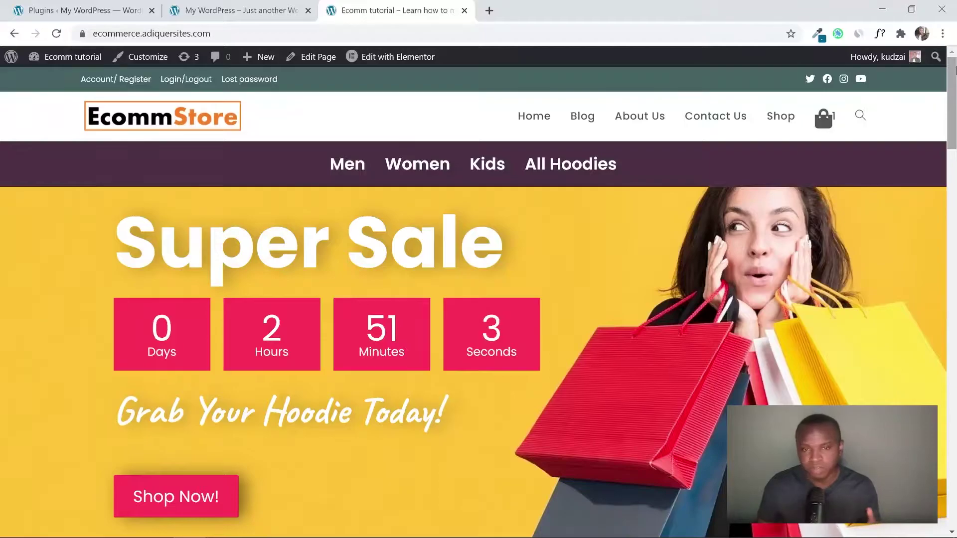
Review the finished demo store's homepage, from the Super Sale banner down to the new products section
scroll(956, 85, "down", 1)
left_click_drag(956, 85, 955, 244)
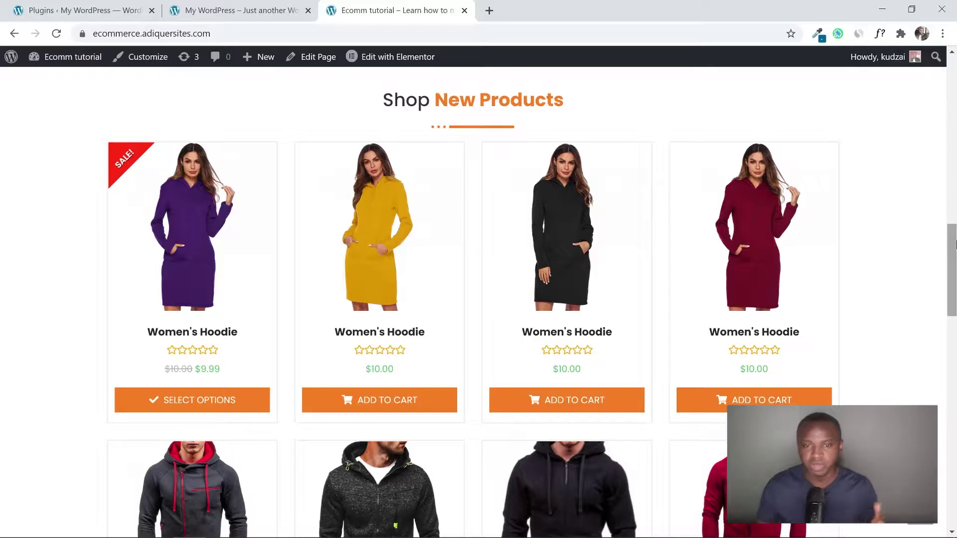
mouse_move(956, 245)
left_mouse_down()
mouse_move(955, 303)
mouse_move(956, 229)
left_mouse_up()
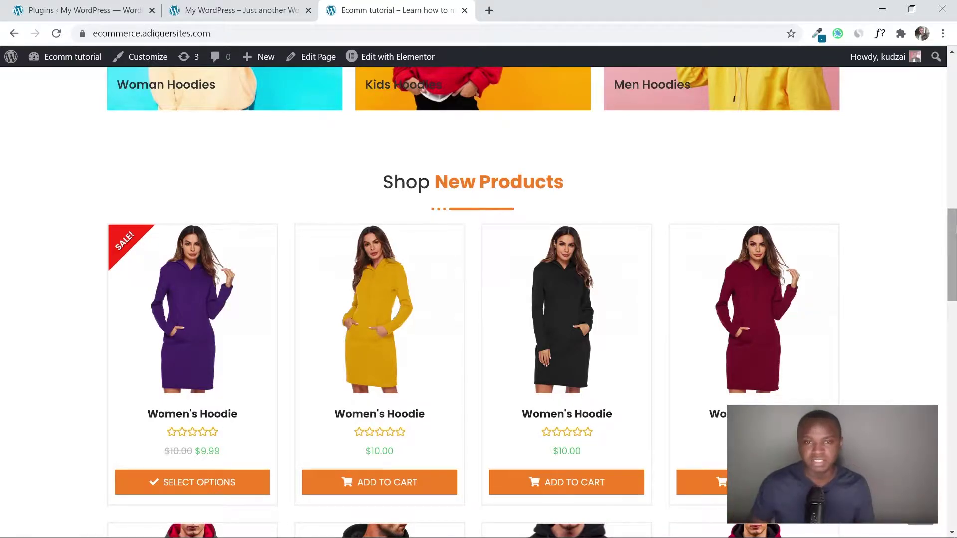
left_click_drag(954, 231, 952, 129)
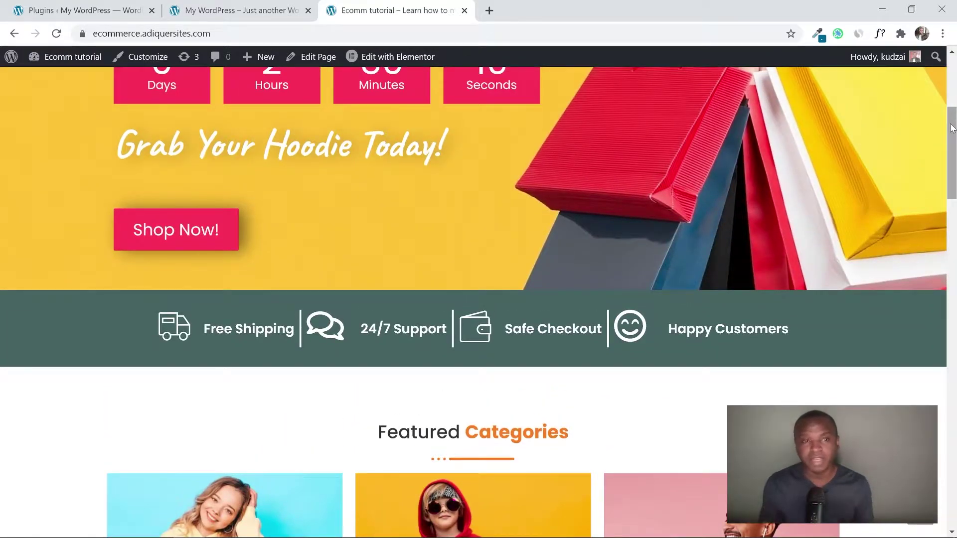
Switch to the new site's WordPress admin and review its dashboard and its list of pages
left_click(82, 6)
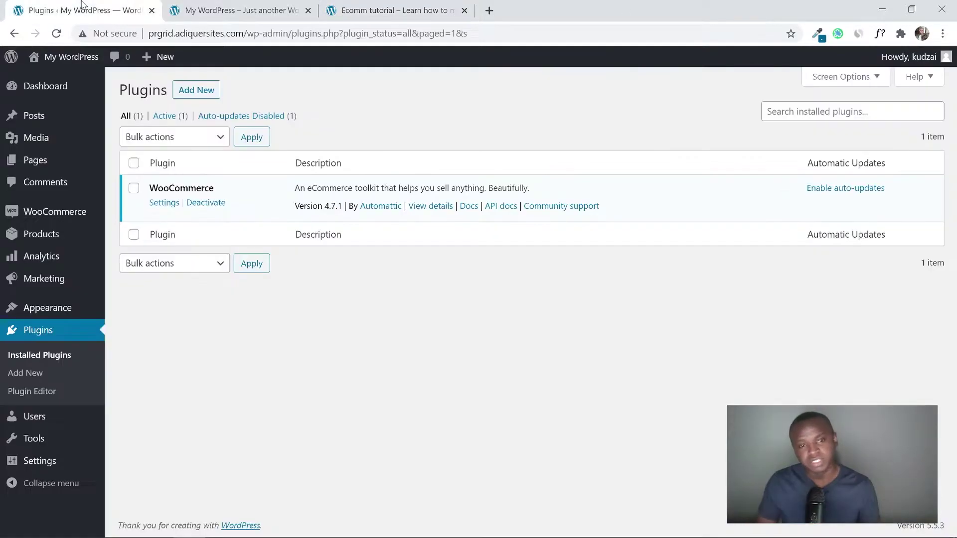
left_click(49, 84)
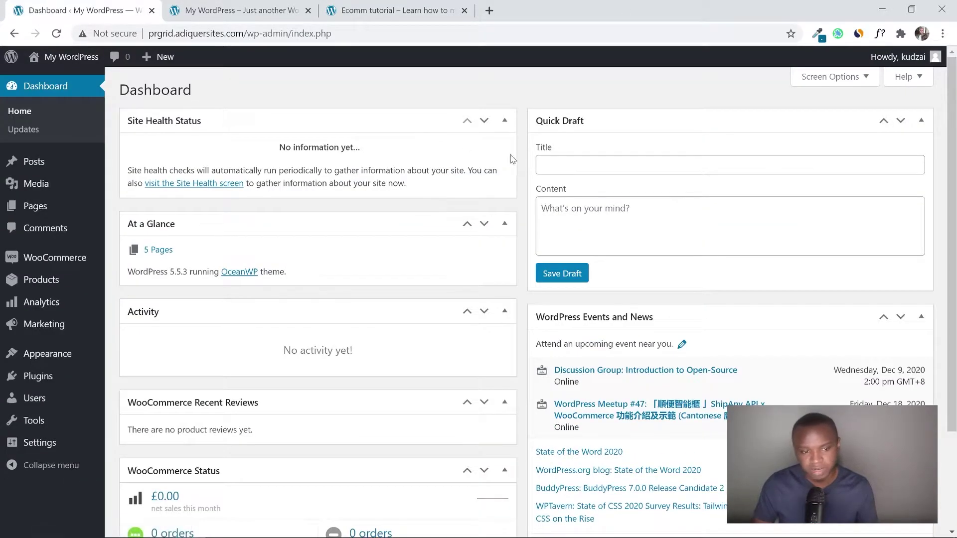
scroll(493, 206, "down", 3)
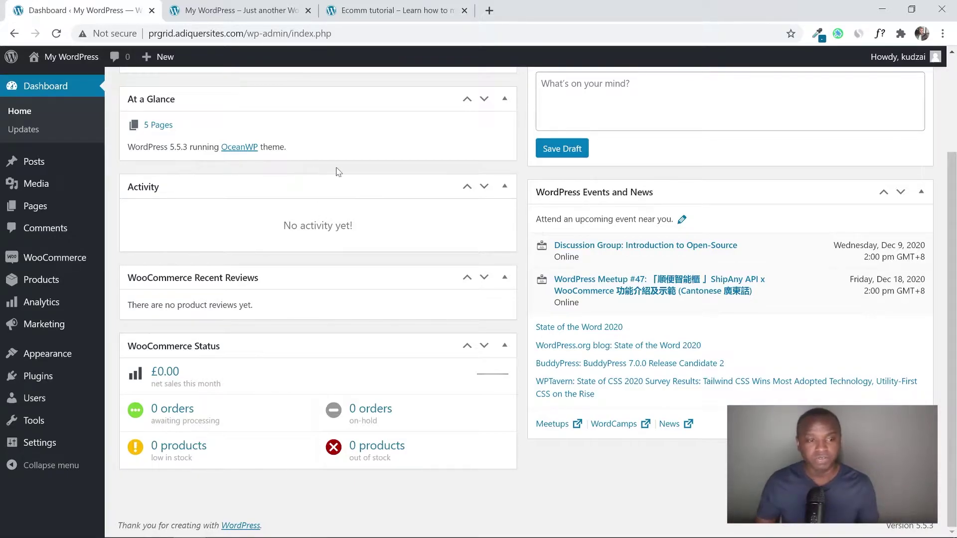
mouse_move(31, 206)
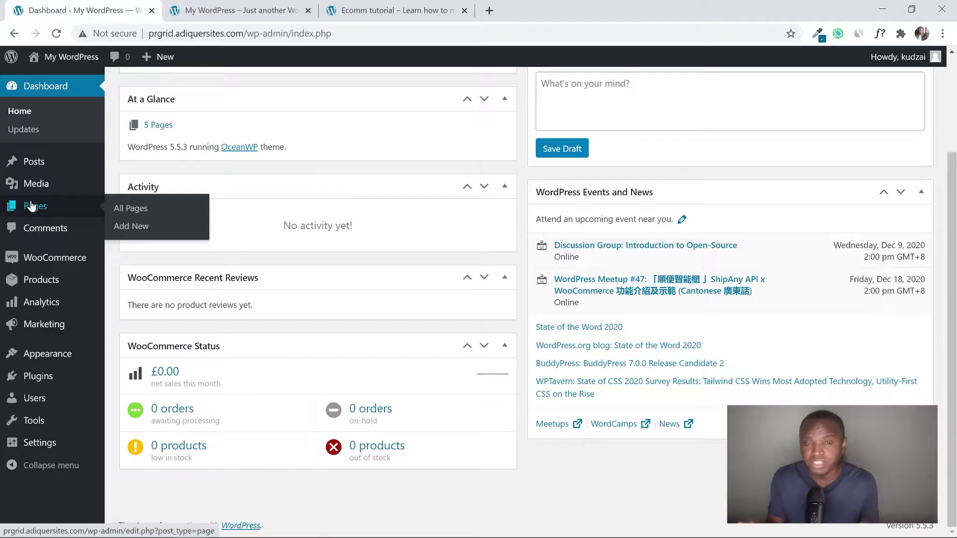
left_click(31, 206)
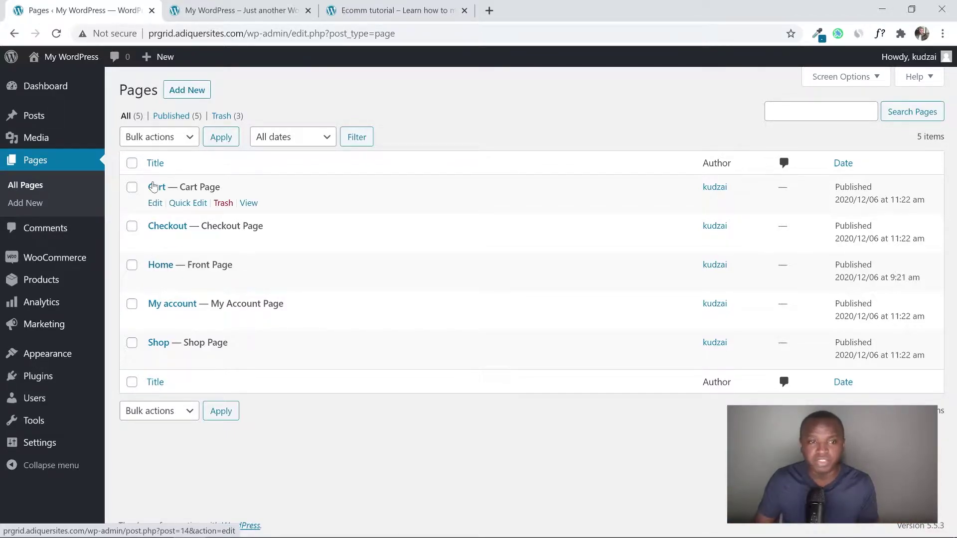
mouse_move(156, 66)
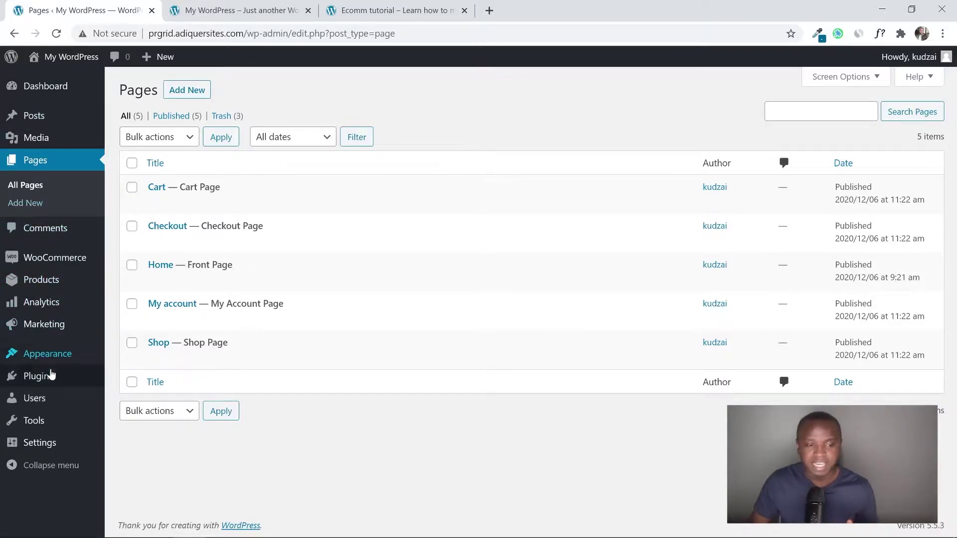
Search for "elementor" among the new plugins available to add to the site
mouse_move(52, 377)
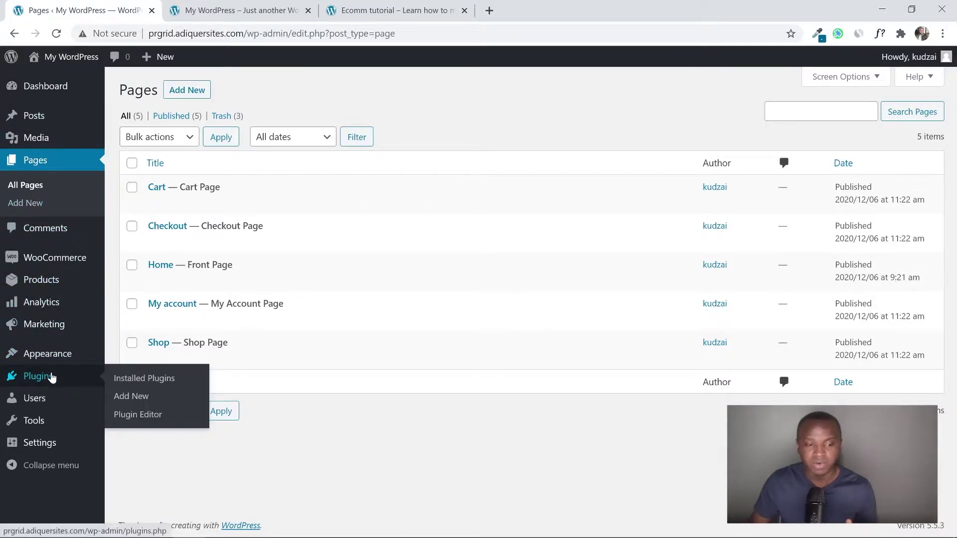
left_click(131, 398)
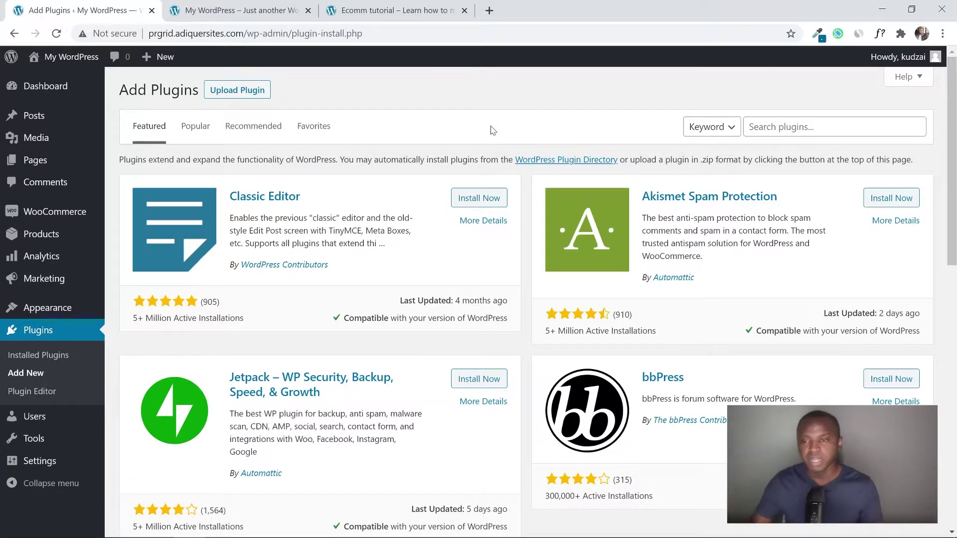
left_click(770, 131)
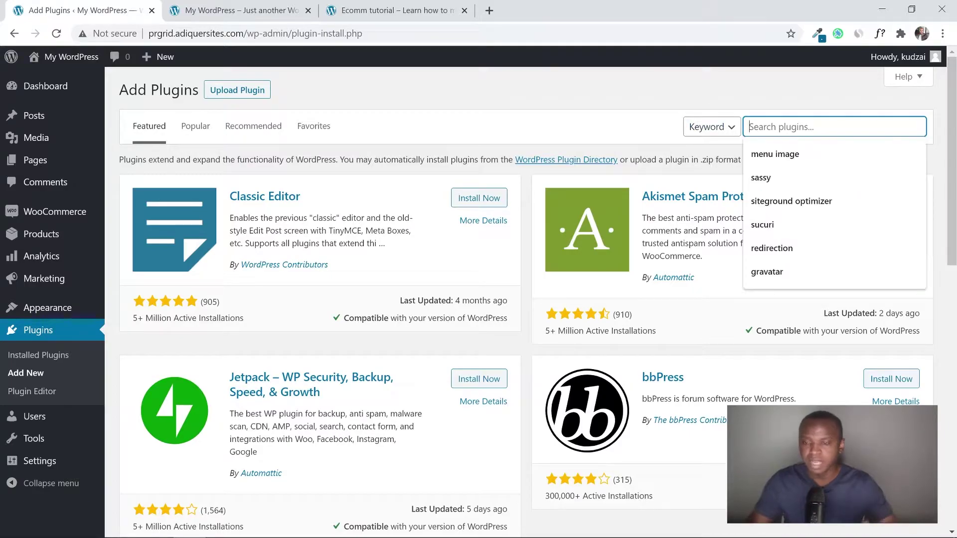
type("eleme")
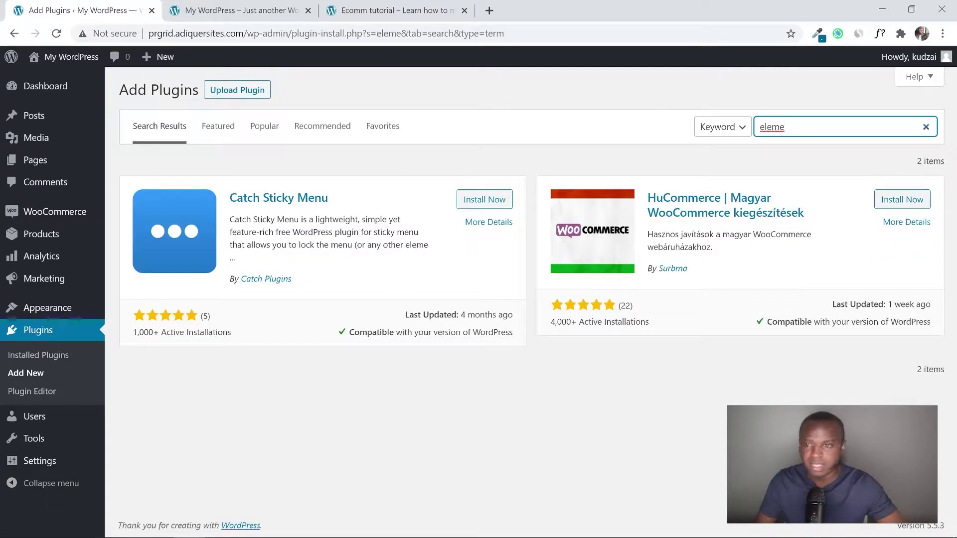
type("nto")
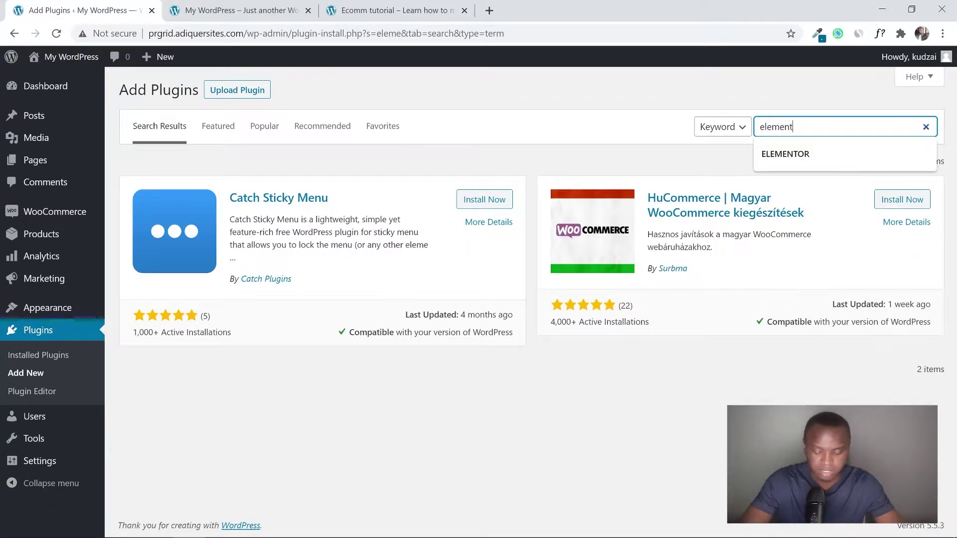
type("r")
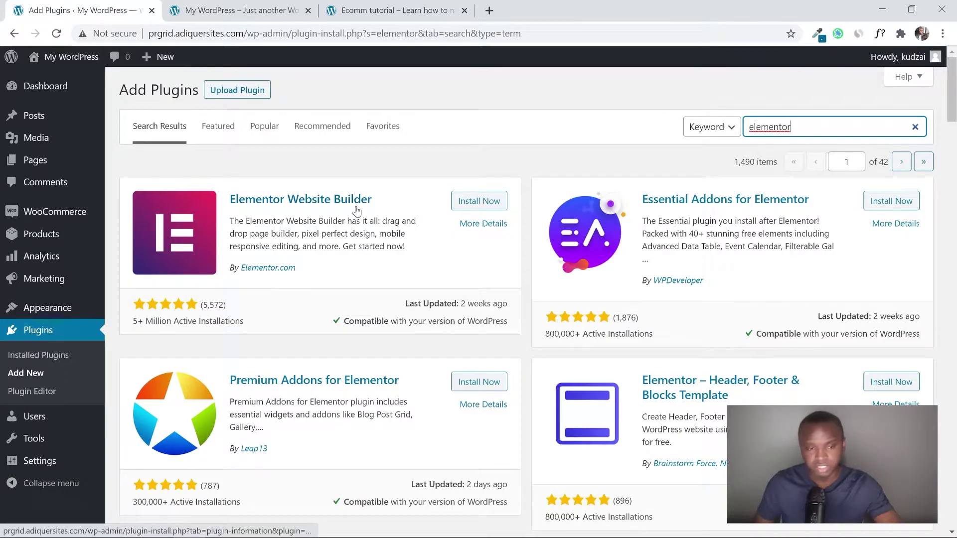
Install the Elementor Website Builder and Essential Addons for Elementor plugins from the search results
left_click(468, 204)
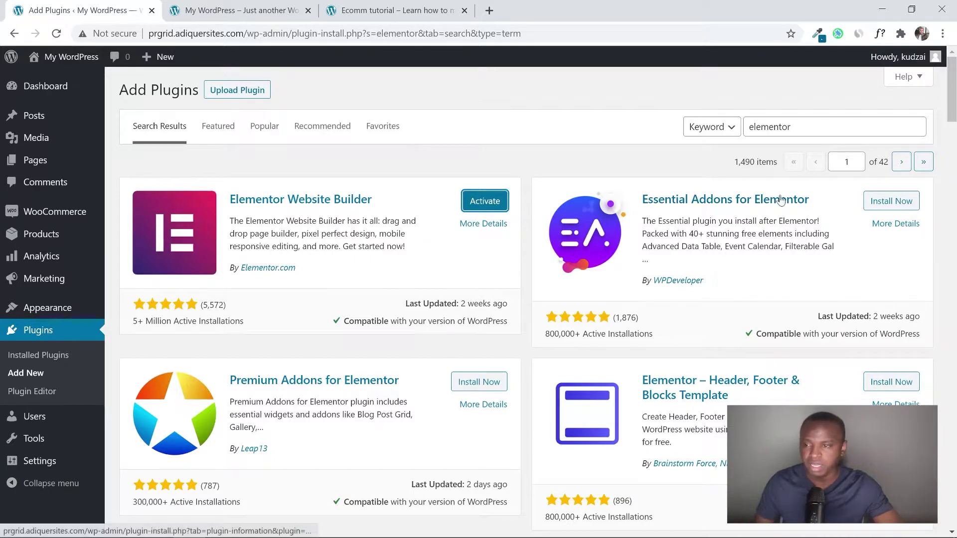
left_click(877, 202)
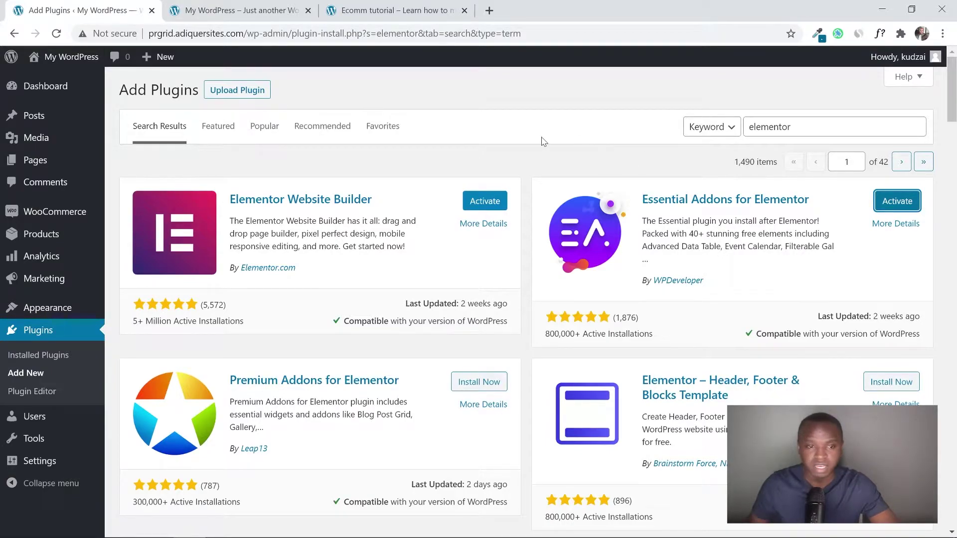
scroll(544, 142, "down", 3)
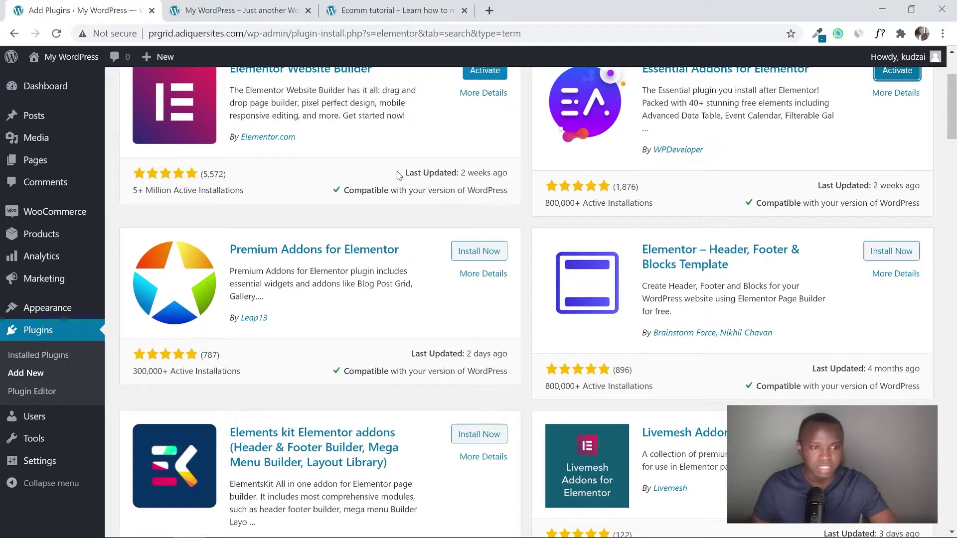
scroll(488, 189, "up", 3)
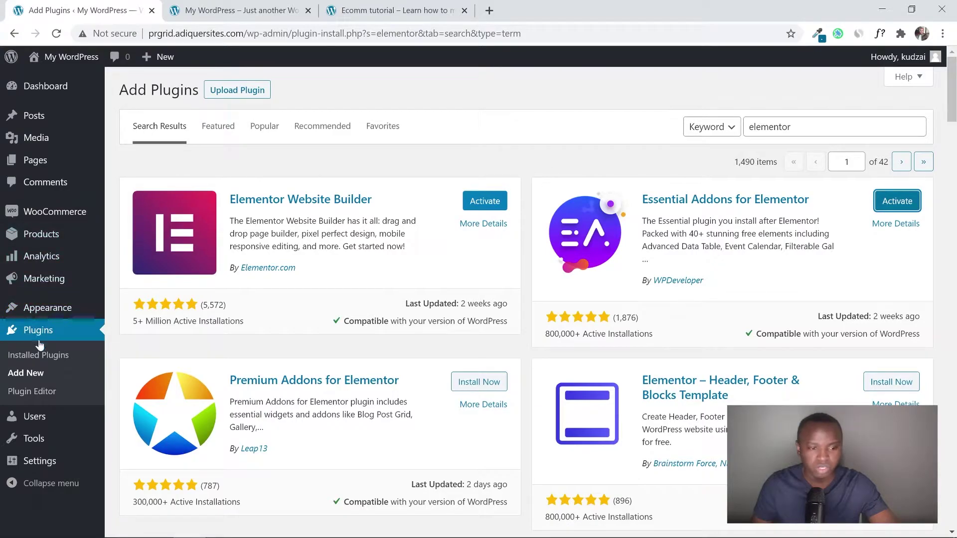
Activate Elementor and Essential Addons for Elementor together with a bulk action on the installed plugins
left_click(49, 357)
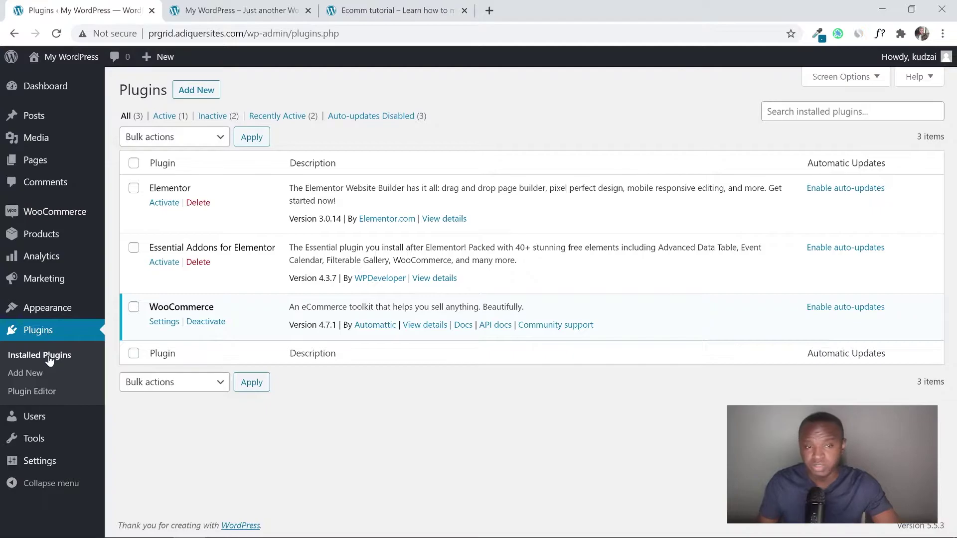
left_click(133, 188)
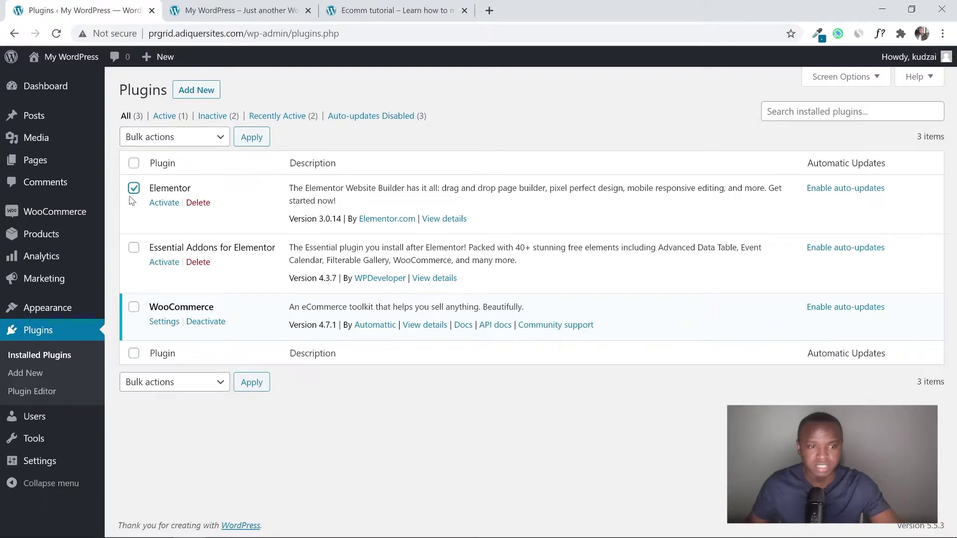
left_click(134, 249)
left_click(152, 142)
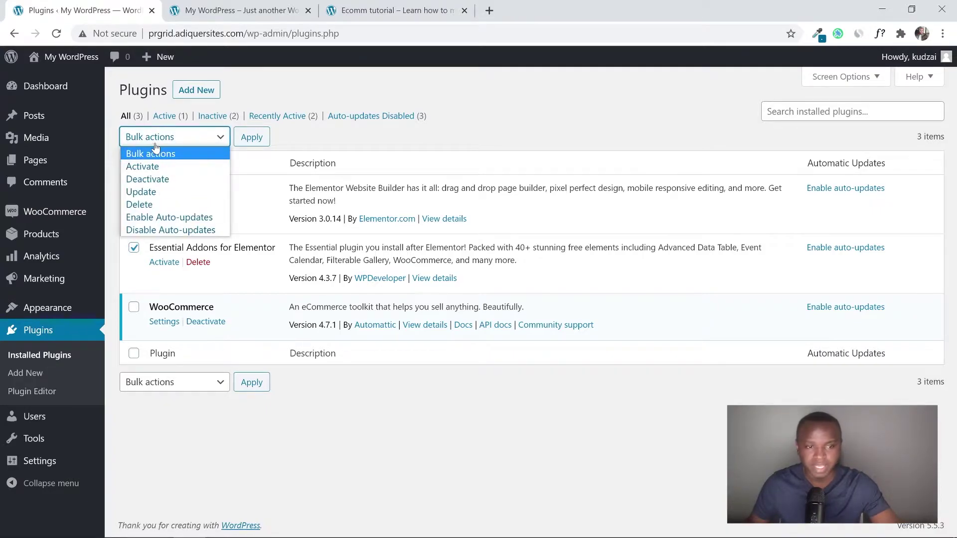
left_click(143, 167)
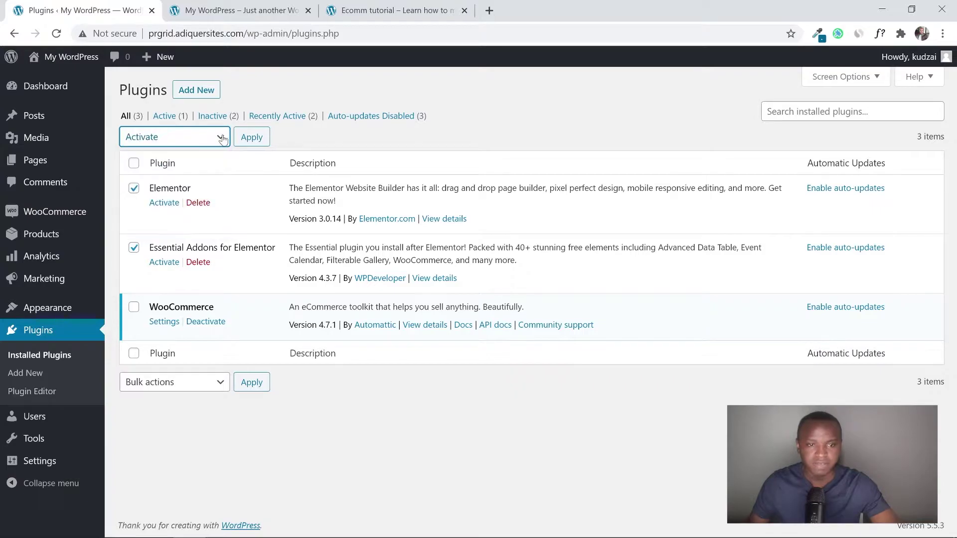
left_click(248, 143)
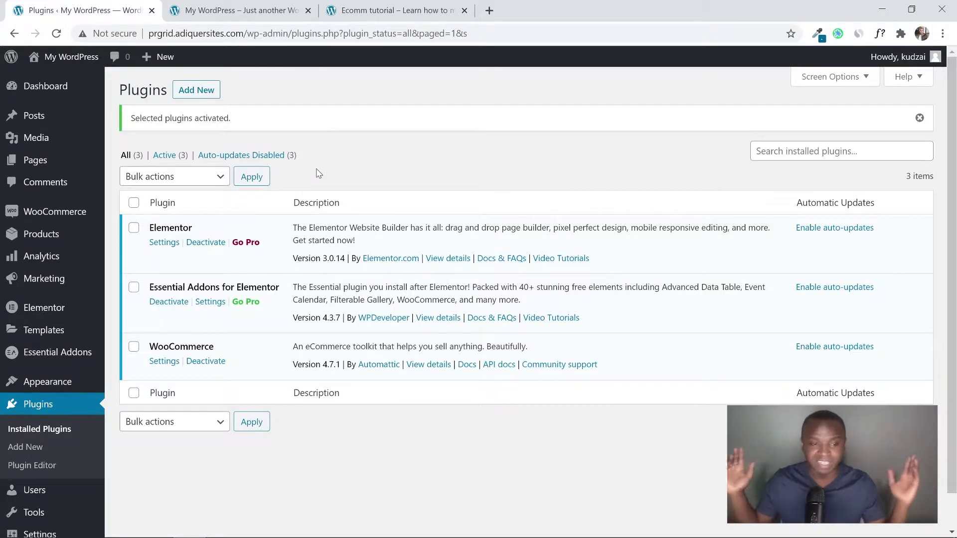
Review the list of all WooCommerce products in the store
scroll(78, 279, "down", 1)
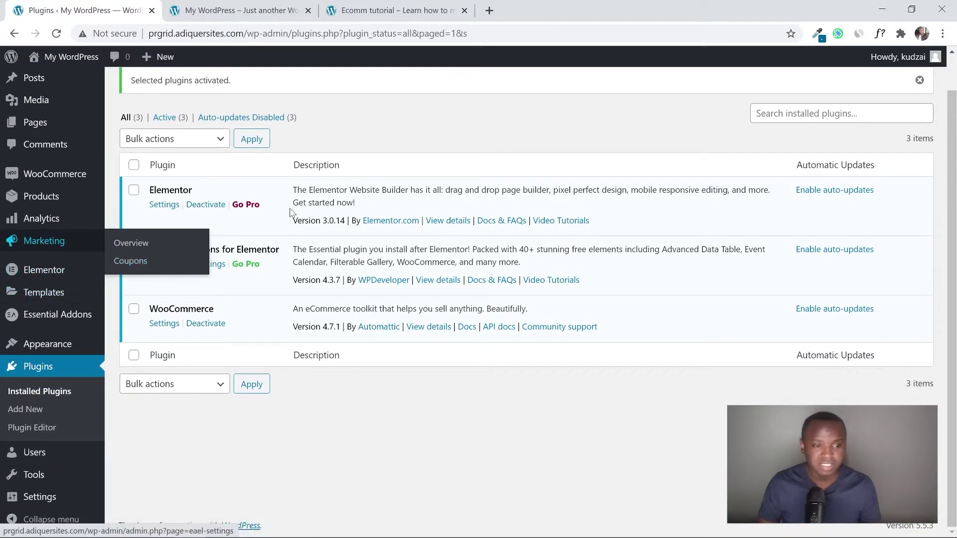
mouse_move(23, 194)
left_click(54, 199)
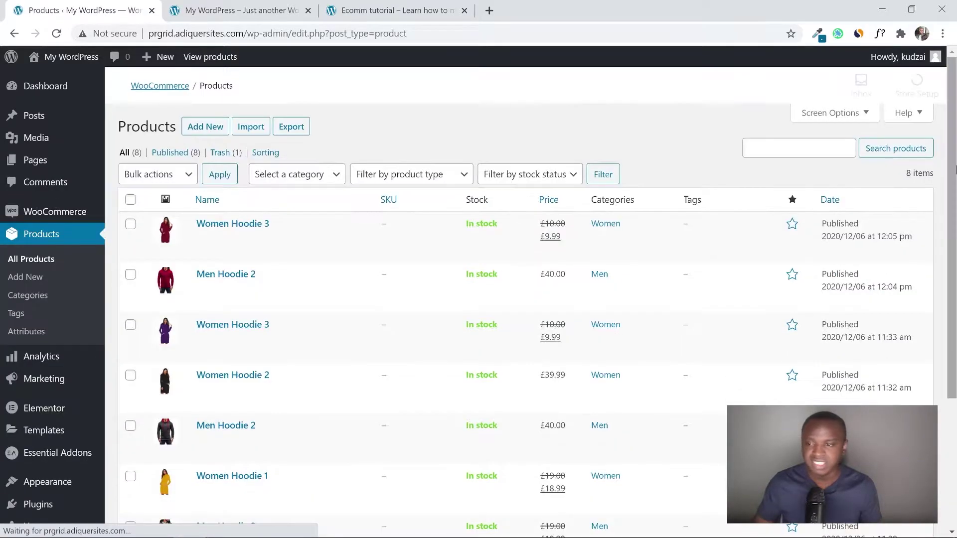
scroll(956, 144, "down", 3)
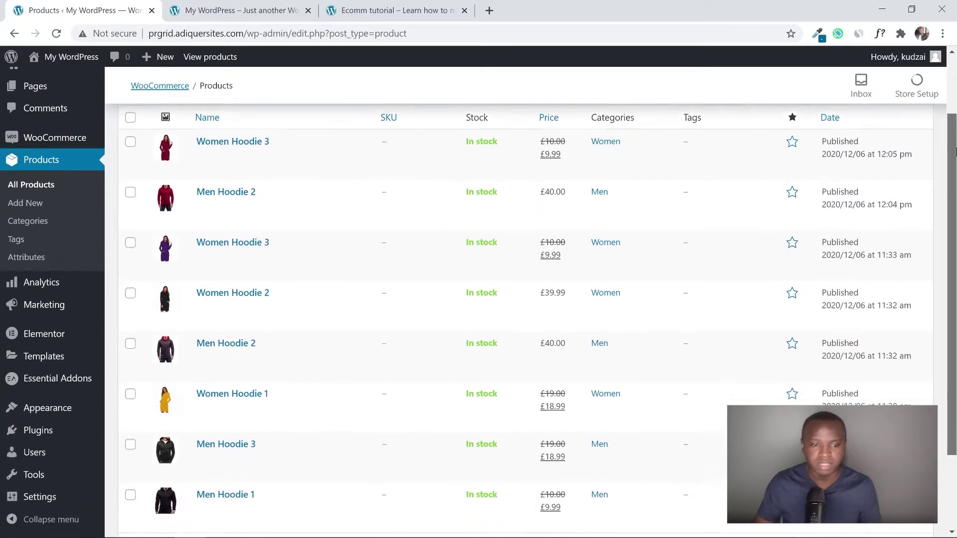
left_click_drag(956, 174, 953, 93)
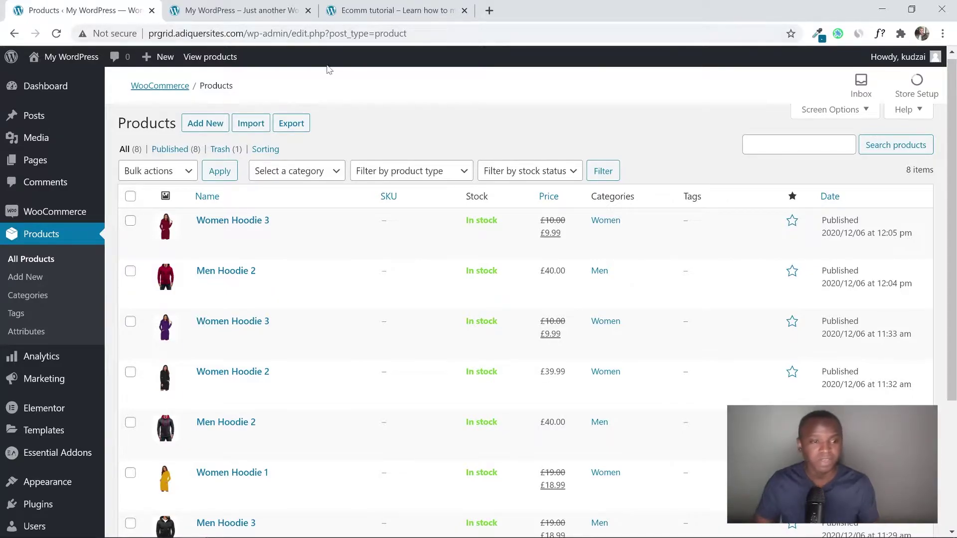
Open the Home page for editing from the site's pages and launch it in the Elementor editor
left_click(58, 162)
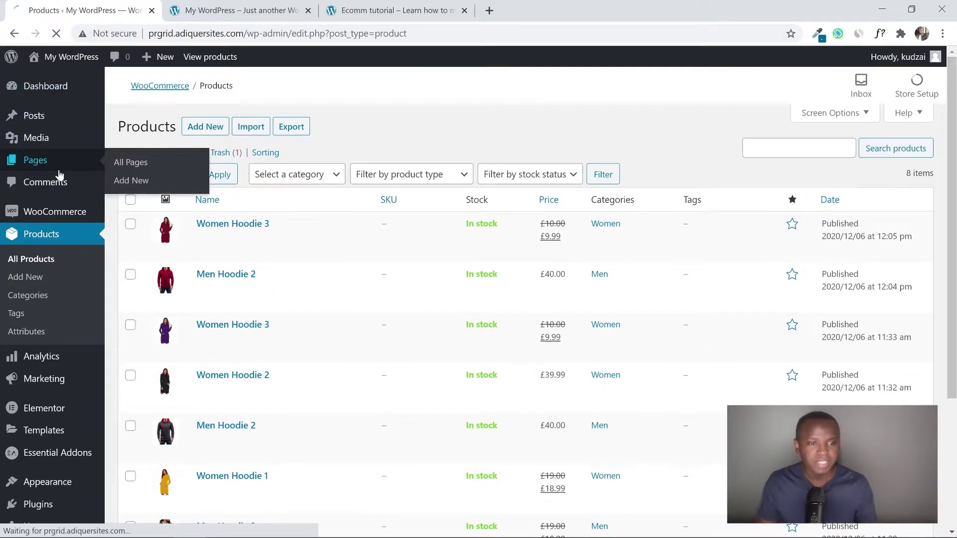
mouse_move(179, 275)
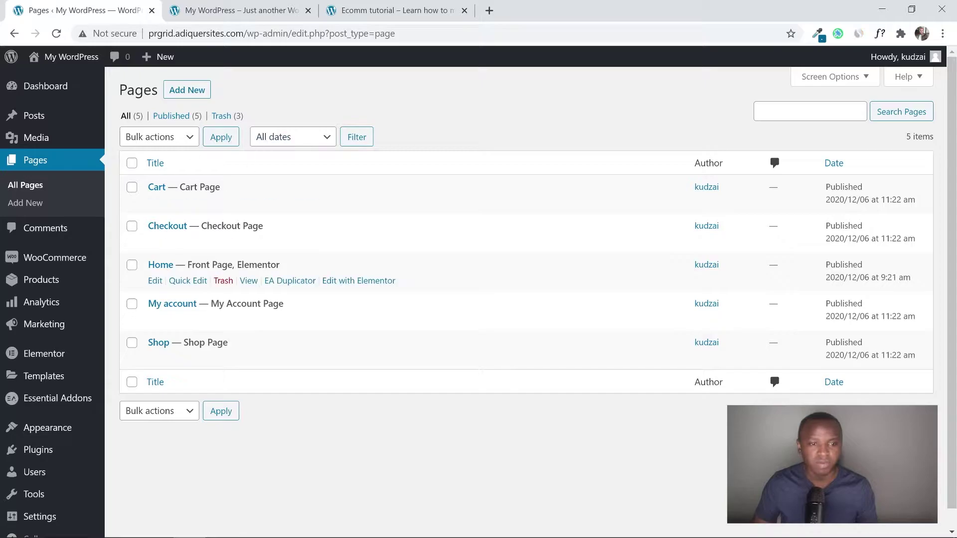
left_click(155, 281)
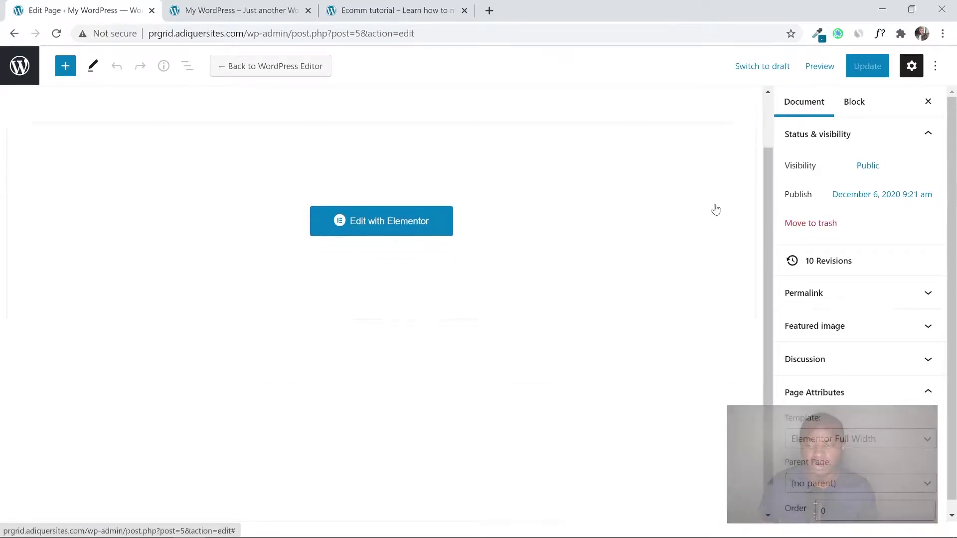
scroll(867, 395, "down", 1)
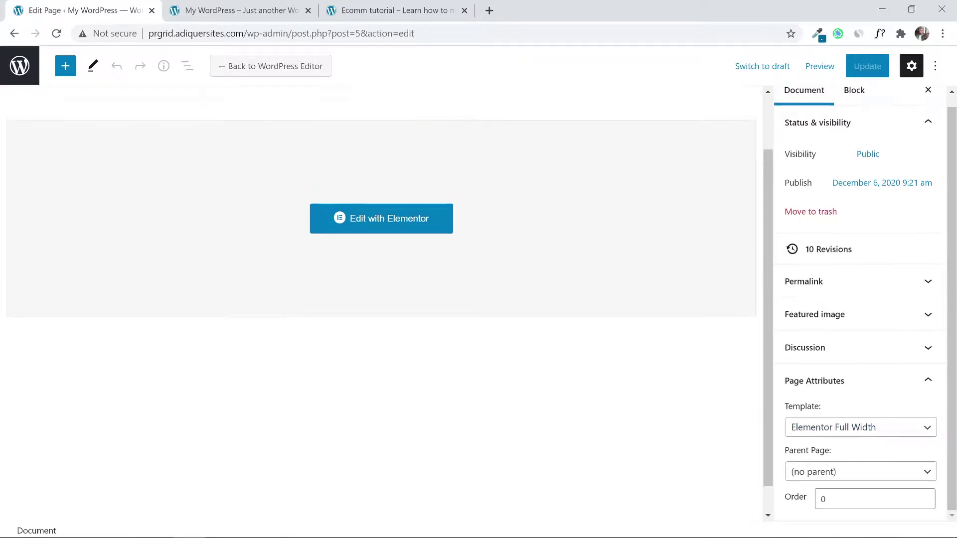
left_click(393, 297)
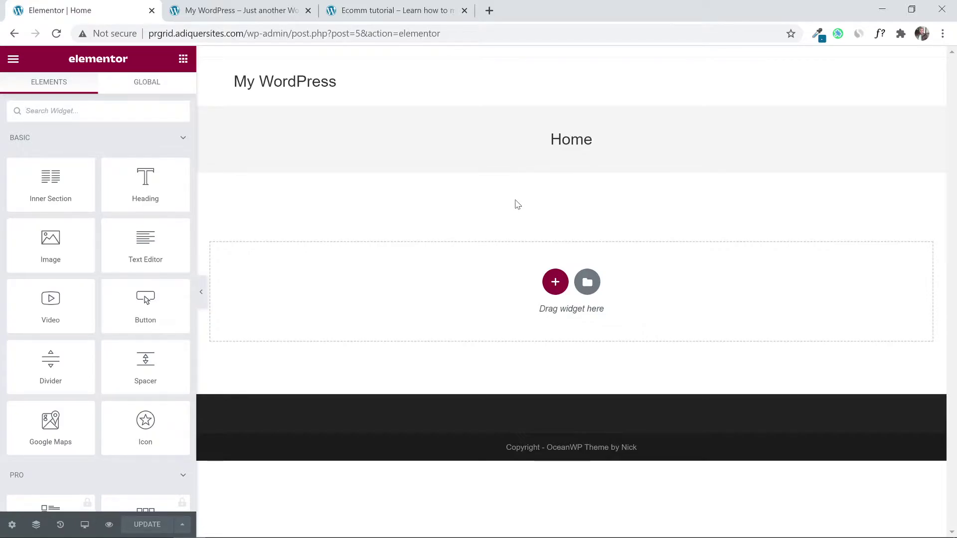
Add a new section with a single-column structure to the Home page
left_click(555, 283)
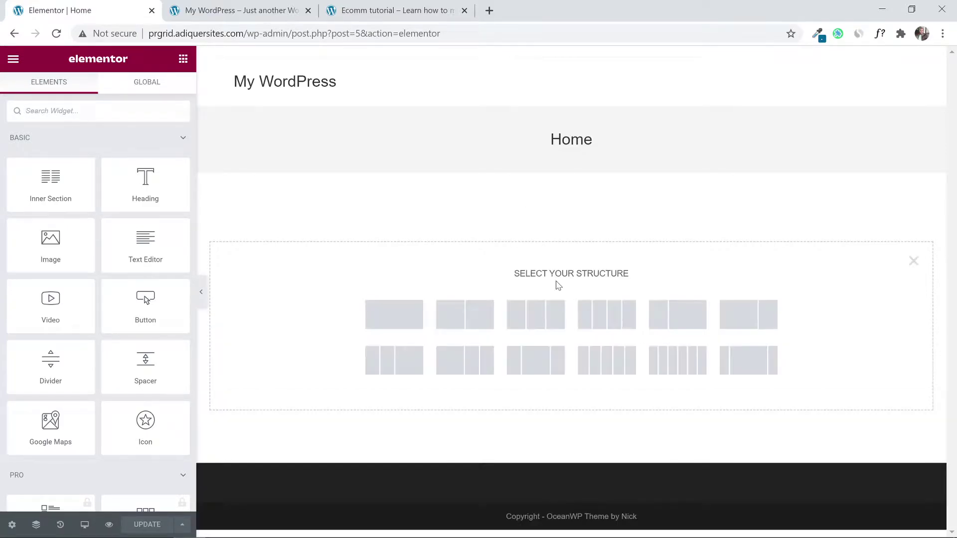
left_click(392, 319)
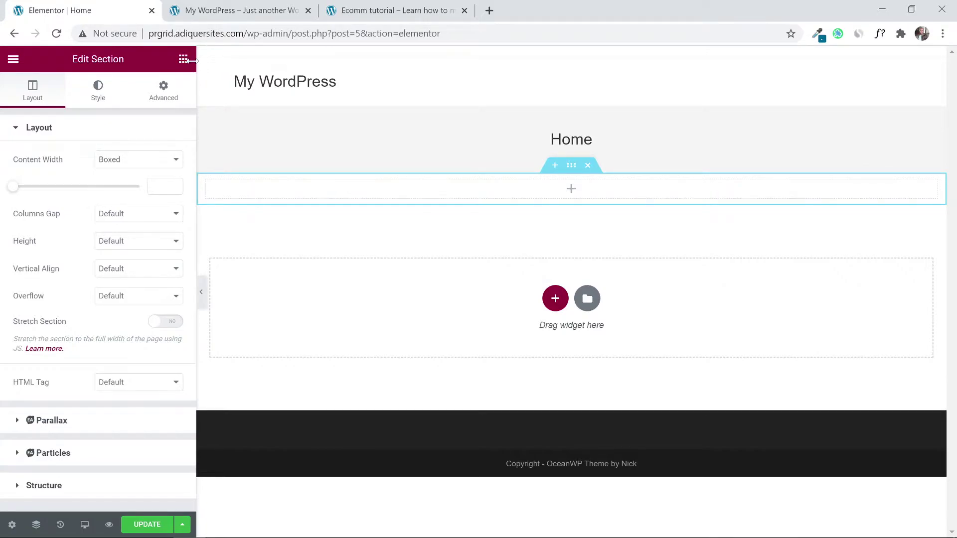
Add a centred Heading widget reading "New Arrivals" to the empty Home page section
left_click(183, 60)
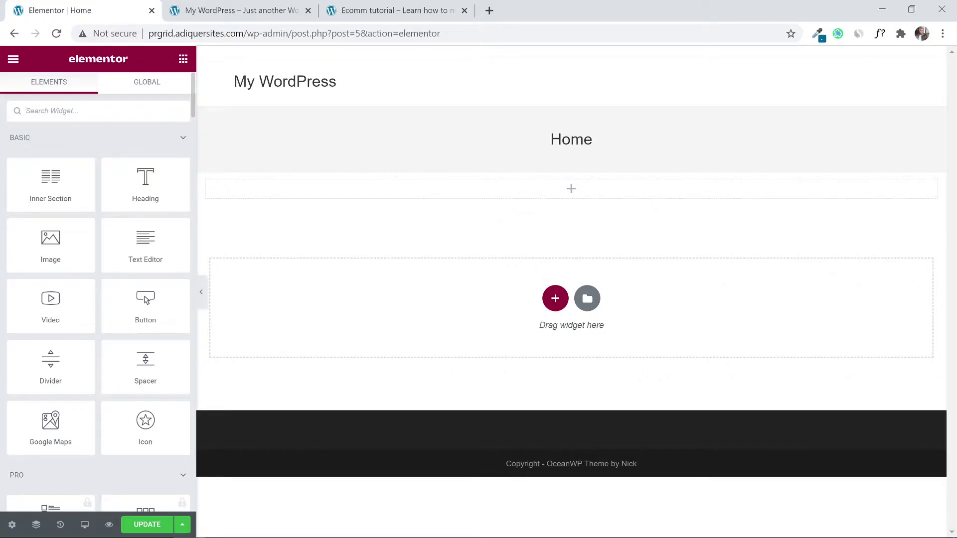
left_click_drag(150, 188, 558, 184)
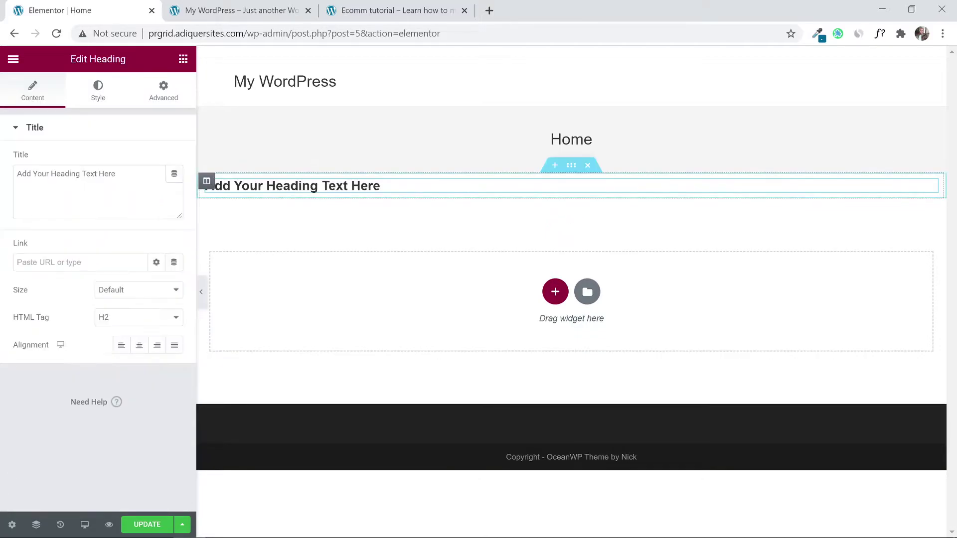
left_click(139, 351)
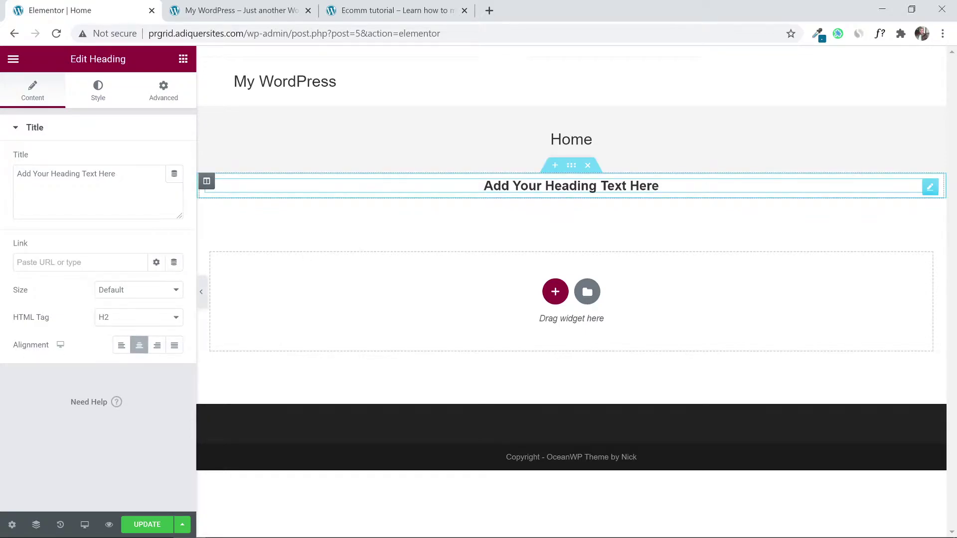
left_click_drag(117, 174, 3, 167)
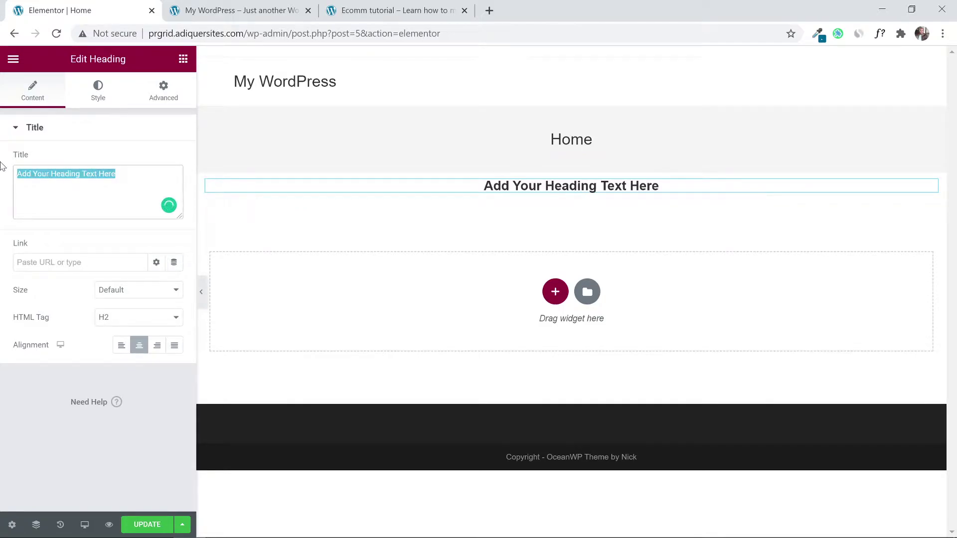
type("New")
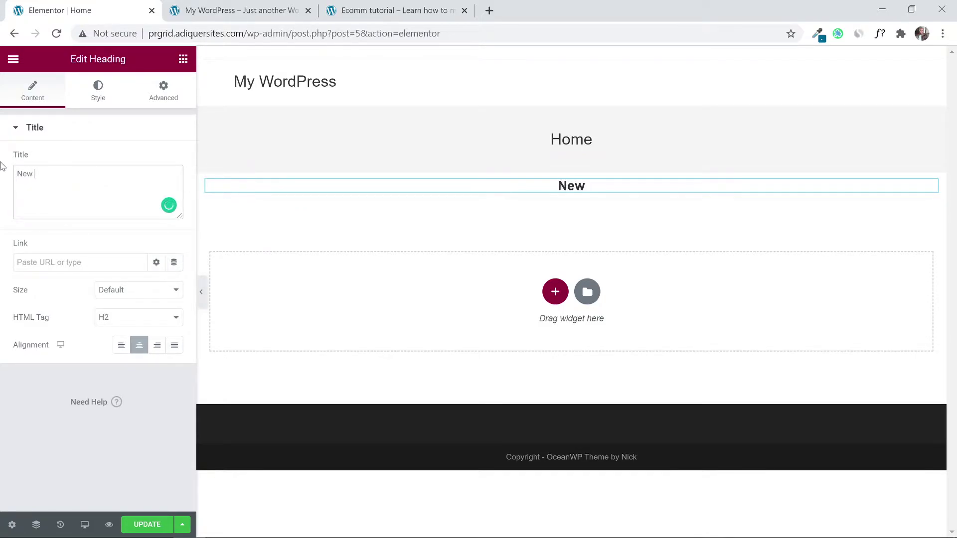
type(" Arri")
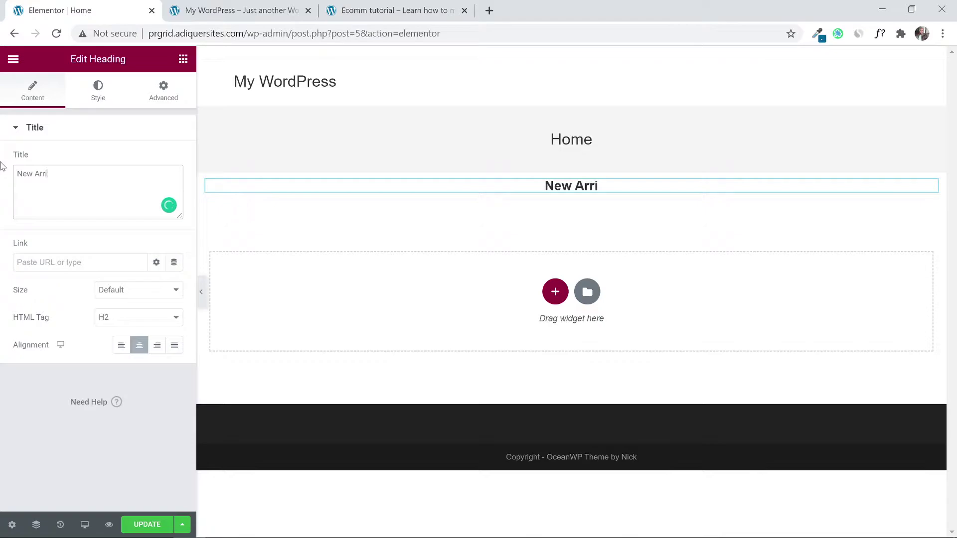
type("vals")
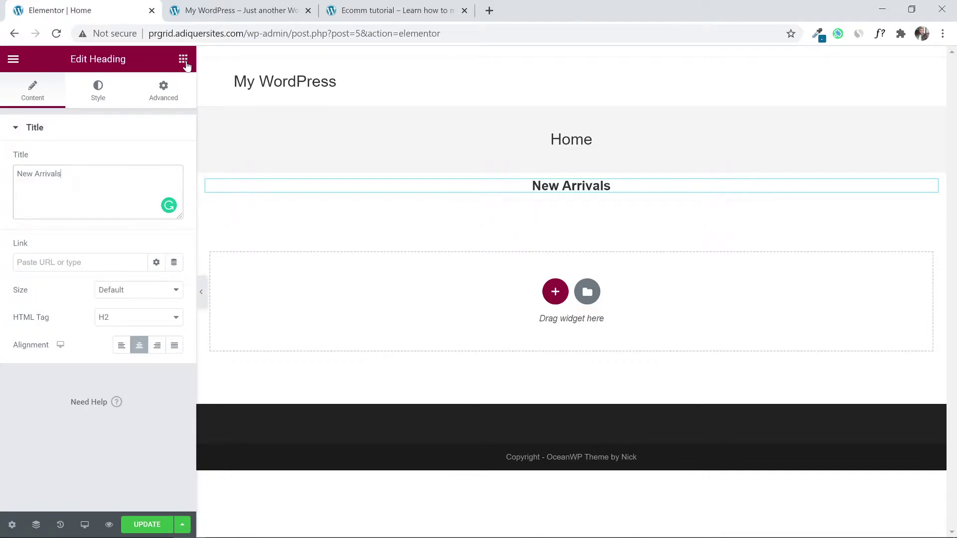
Find the Product Grid widget, place it below the New Arrivals heading, and preview the page without the editing panel
left_click(184, 60)
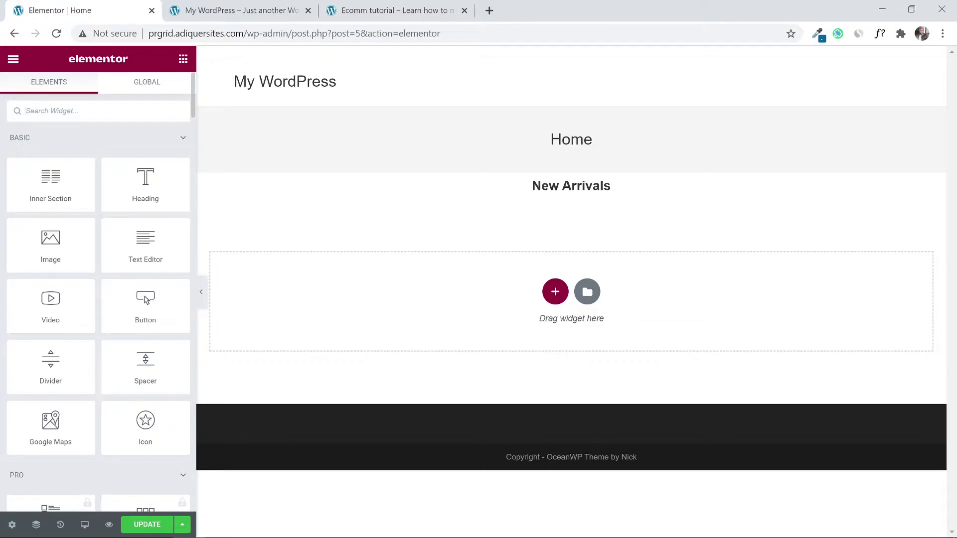
type("grid")
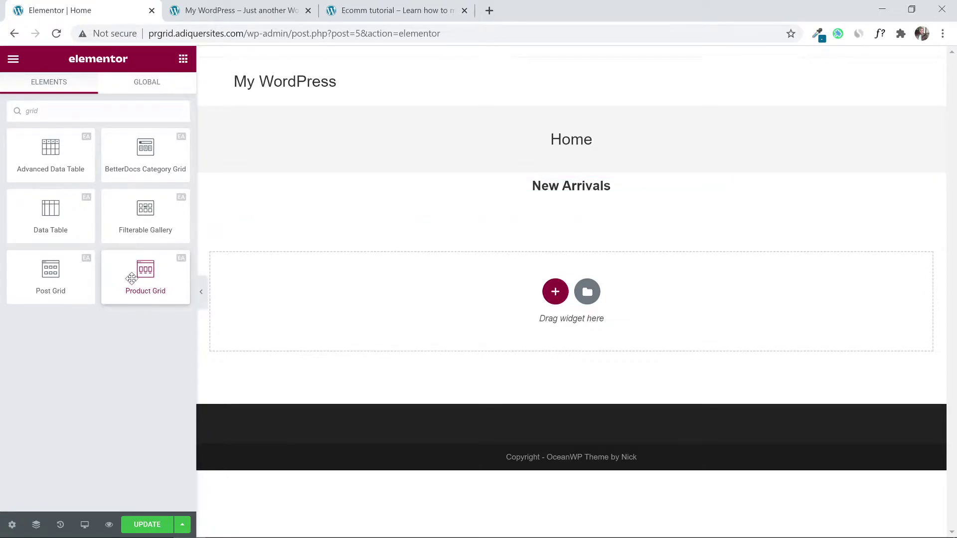
left_click_drag(134, 273, 553, 198)
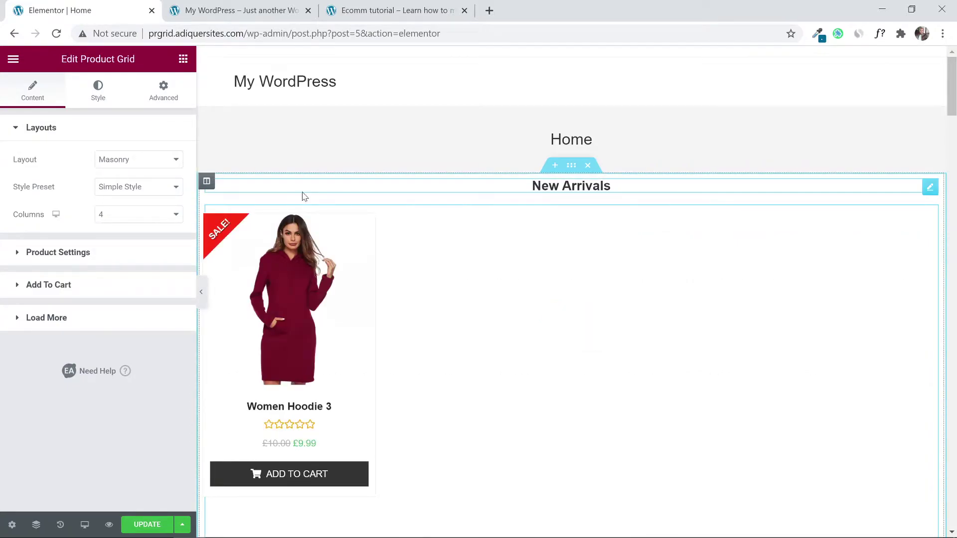
left_click(201, 292)
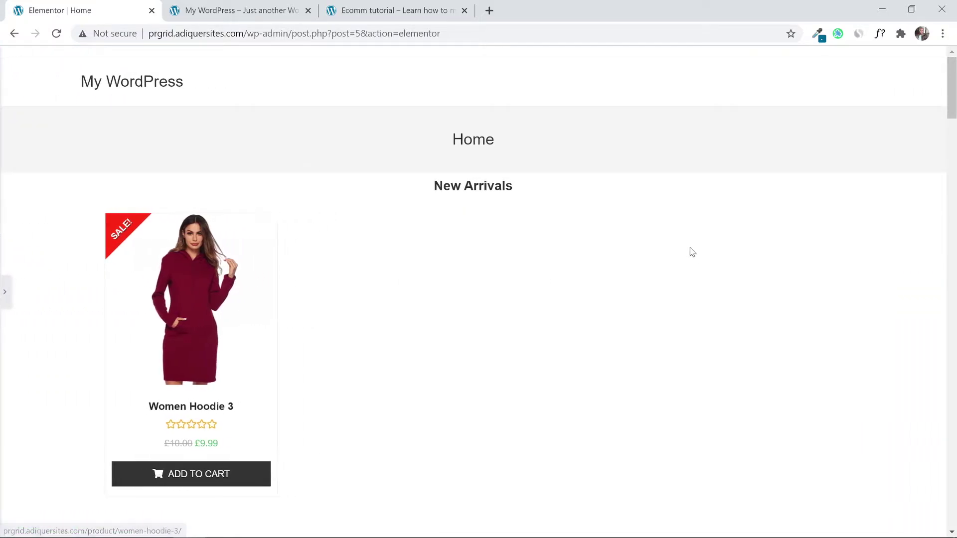
mouse_move(953, 93)
left_mouse_down()
mouse_move(955, 482)
mouse_move(955, 94)
mouse_move(954, 104)
left_mouse_up()
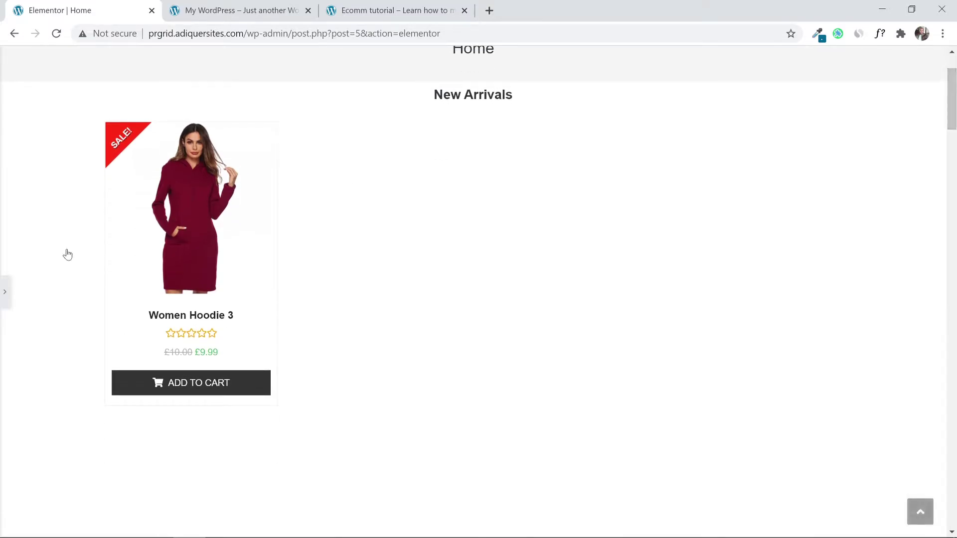
left_click(6, 299)
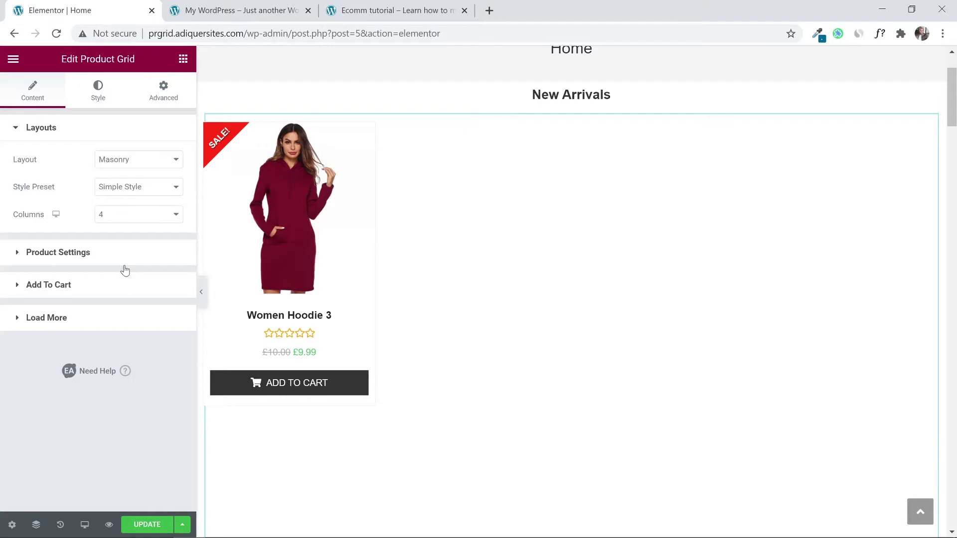
Set the product grid's layout to Grid with 3 columns and check the resulting rows
left_click(132, 160)
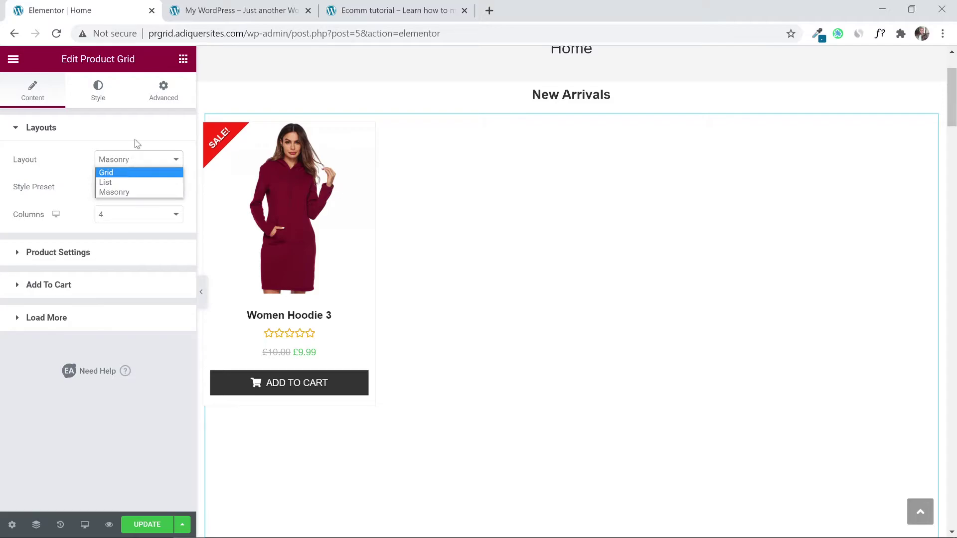
left_click(119, 172)
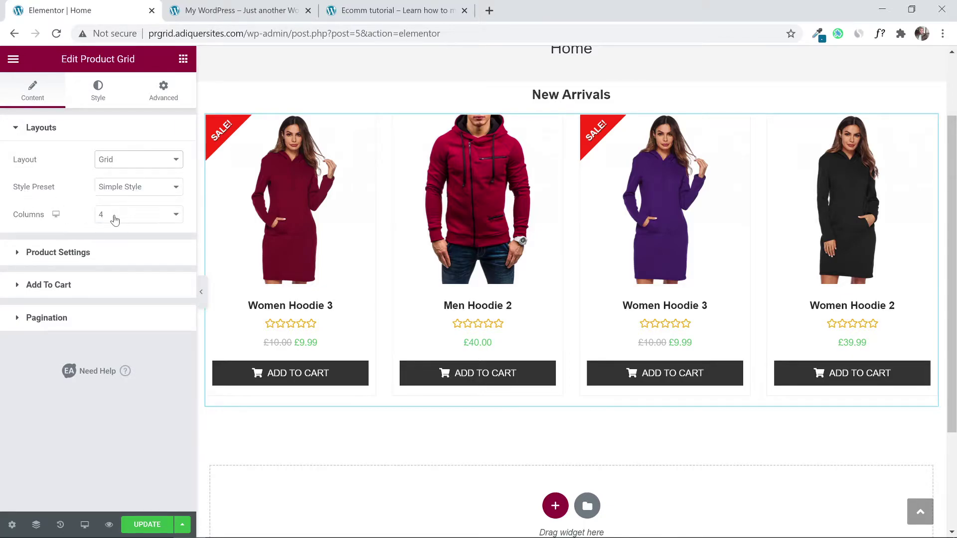
left_click(115, 220)
left_click(119, 251)
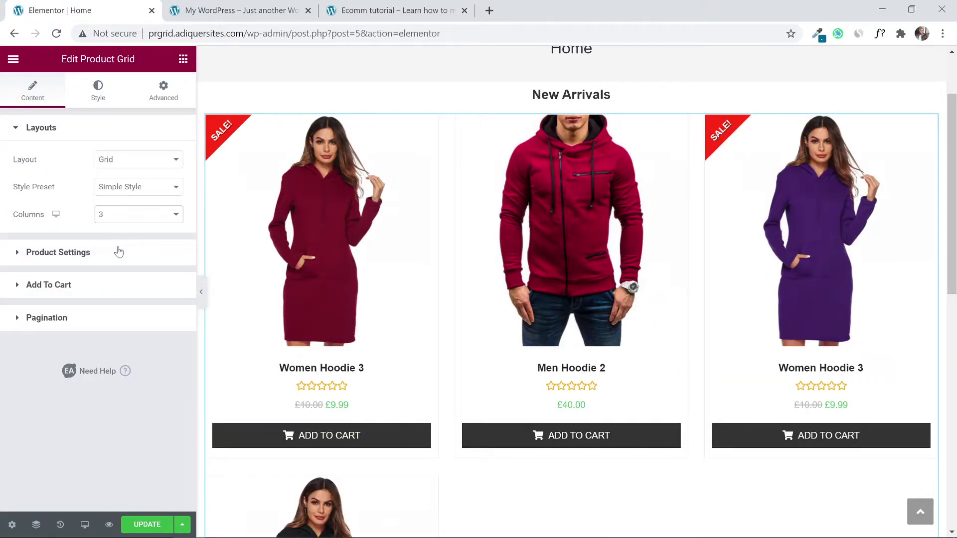
scroll(953, 226, "down", 3)
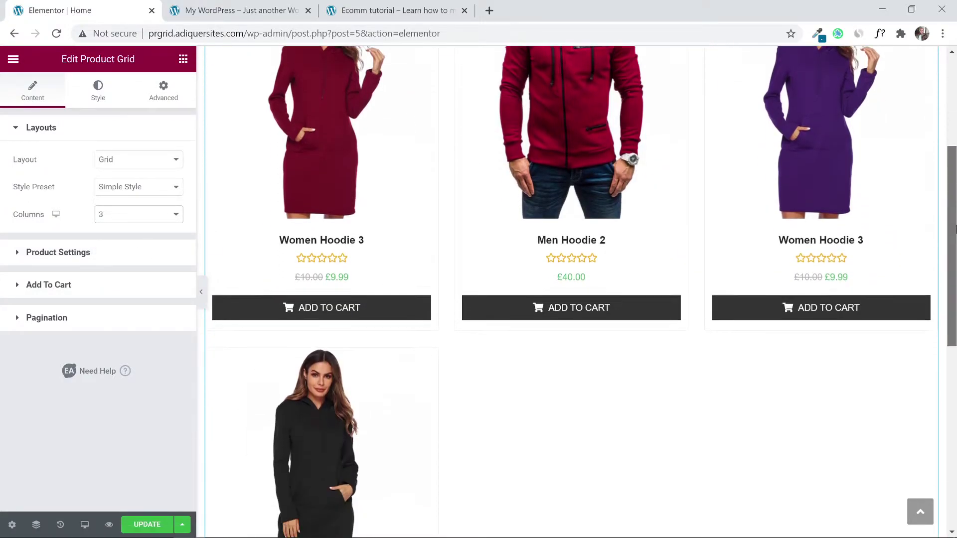
left_click_drag(955, 229, 955, 249)
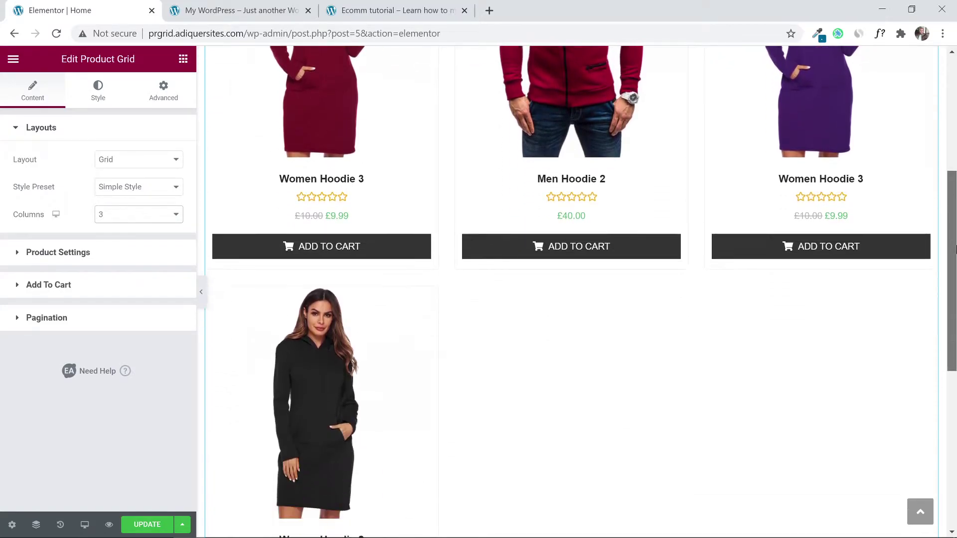
Set the product grid's products count to 6 and update the Home page
left_click(68, 256)
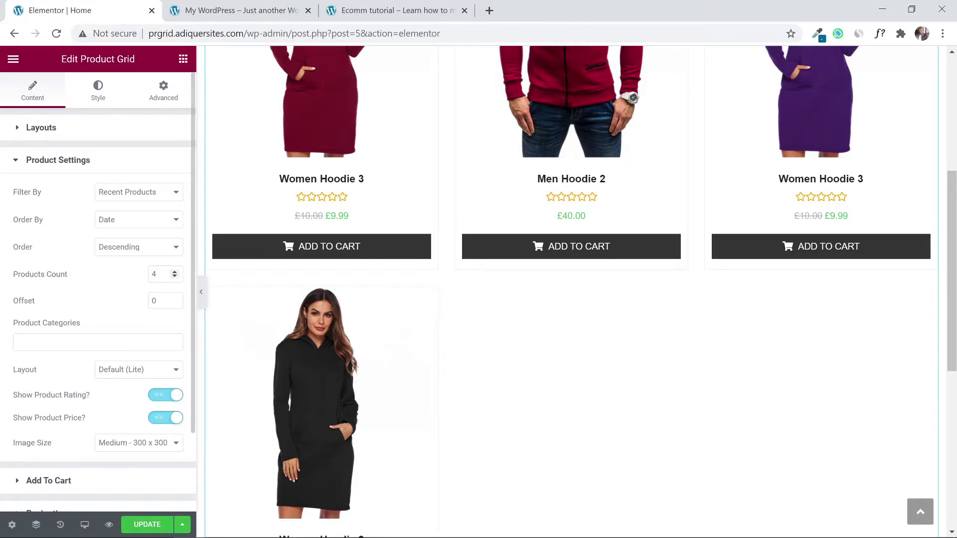
left_click(175, 271)
left_click(175, 272)
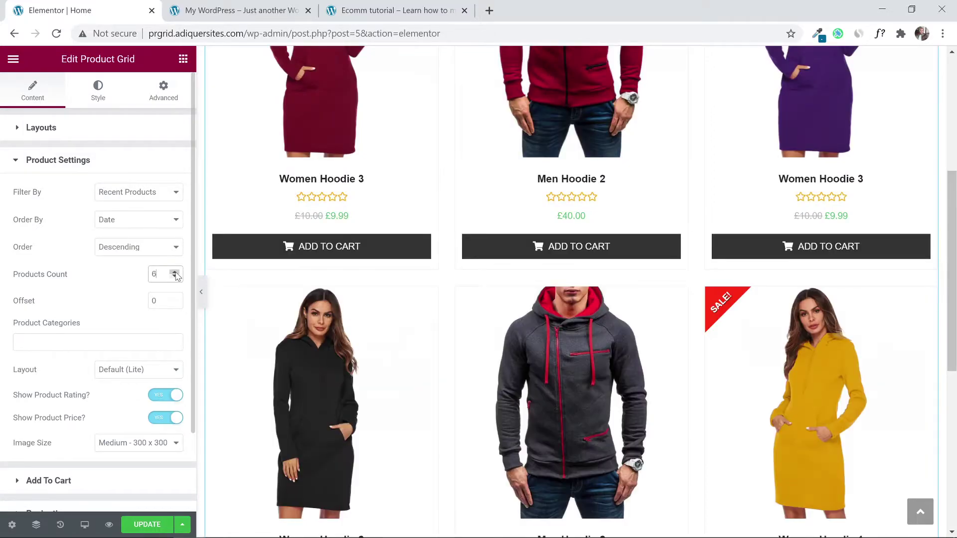
scroll(456, 248, "up", 5)
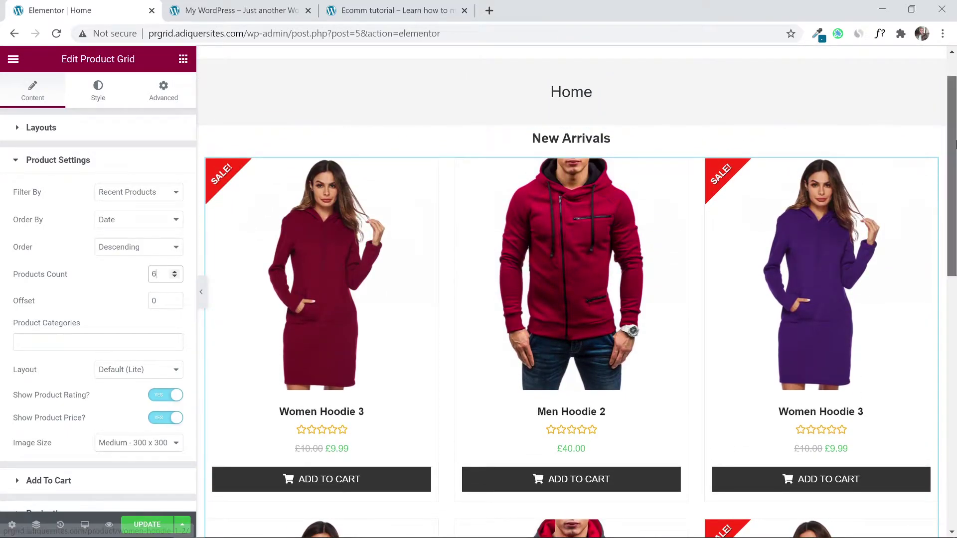
left_click_drag(954, 145, 955, 229)
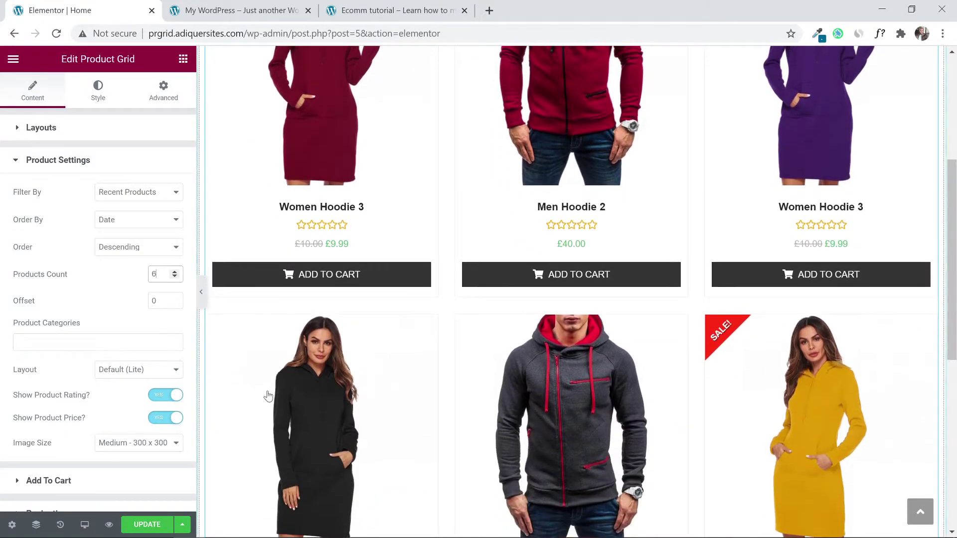
left_click(142, 528)
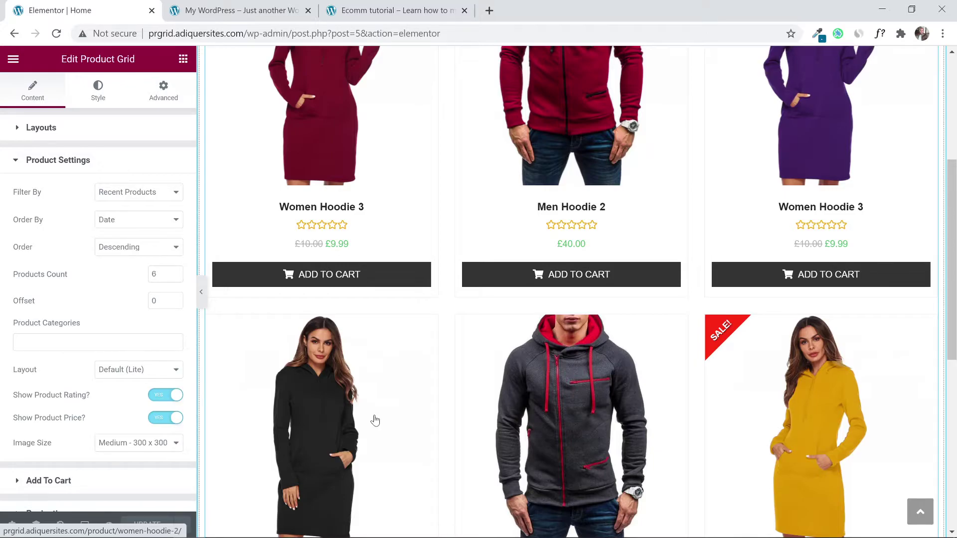
Reload the live My WordPress homepage and review the New Arrivals product grid
left_click(252, 5)
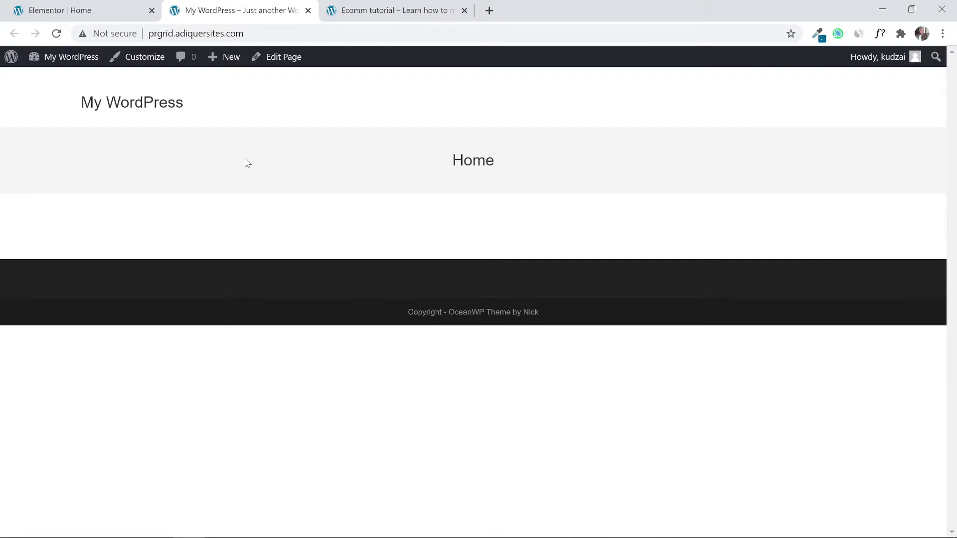
left_click(56, 34)
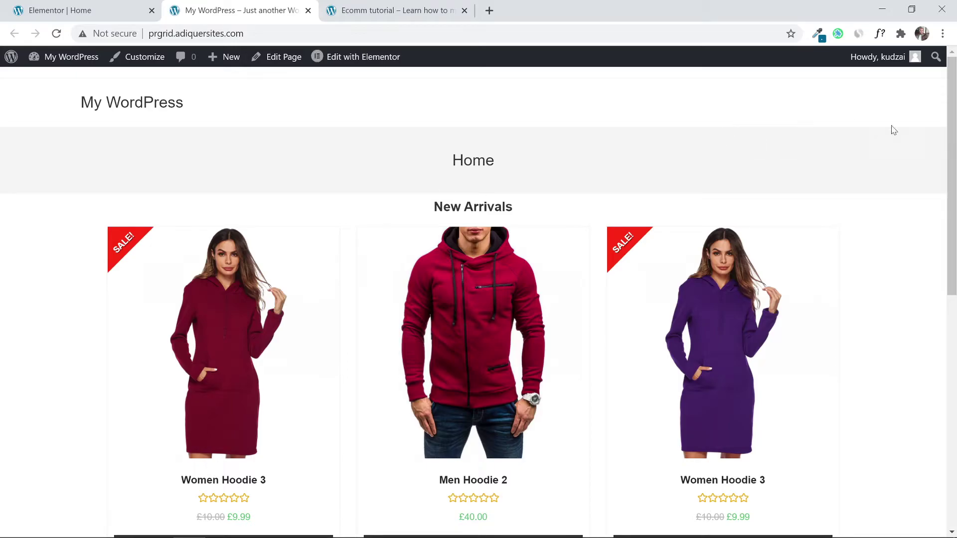
left_click_drag(953, 141, 596, 85)
scroll(743, 285, "down", 10)
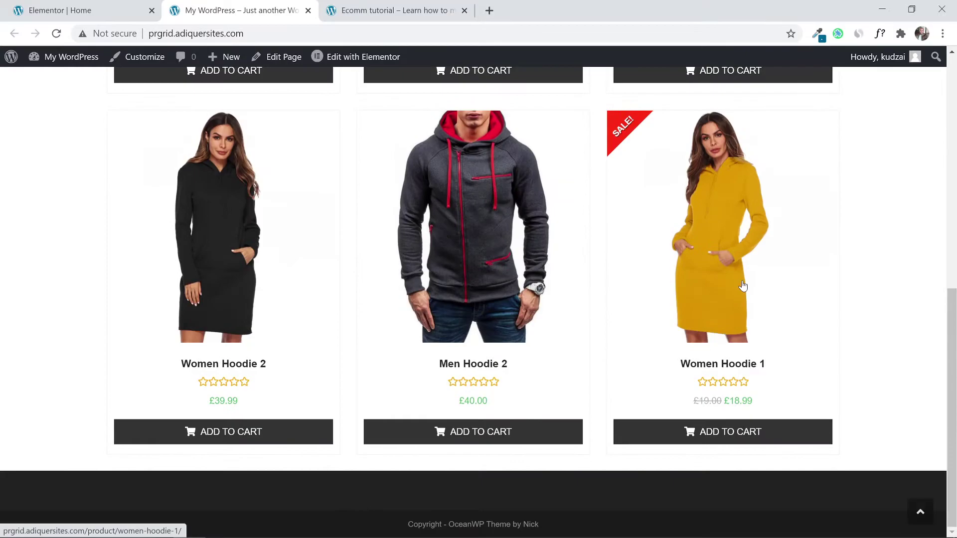
left_click_drag(949, 339, 955, 177)
scroll(831, 192, "up", 2)
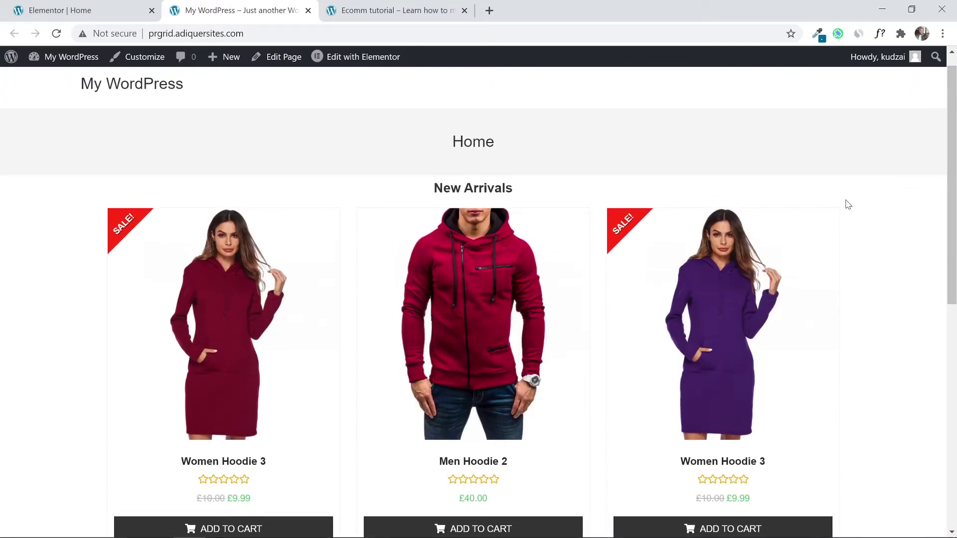
scroll(849, 204, "down", 9)
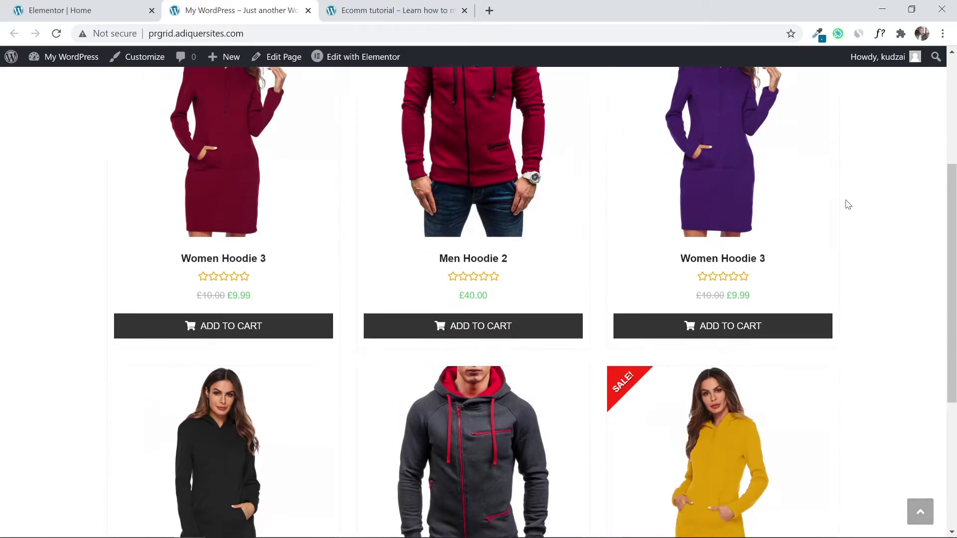
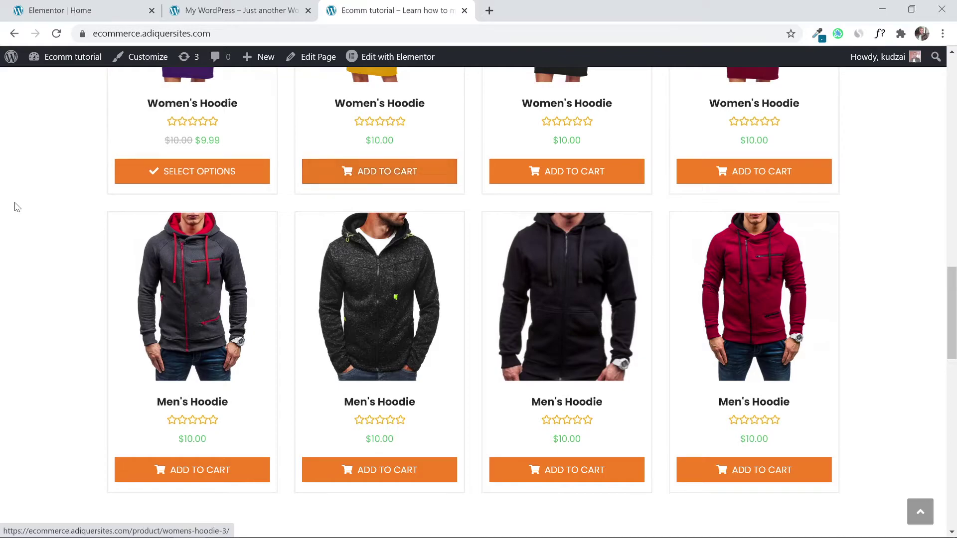
Compare the demo store's product section with the New Arrivals grid on the live homepage
scroll(13, 210, "up", 10)
scroll(65, 192, "down", 6)
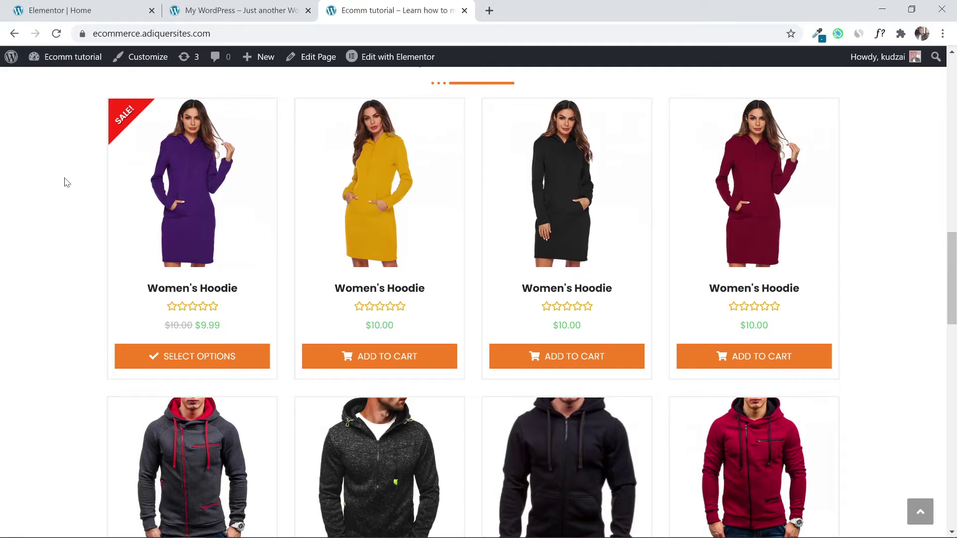
scroll(79, 172, "up", 8)
left_click(234, 10)
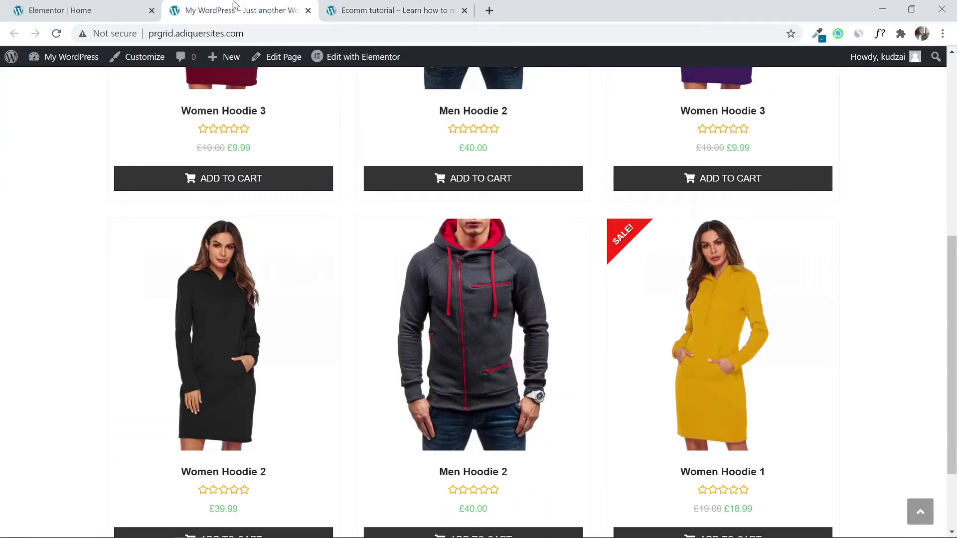
scroll(287, 337, "up", 6)
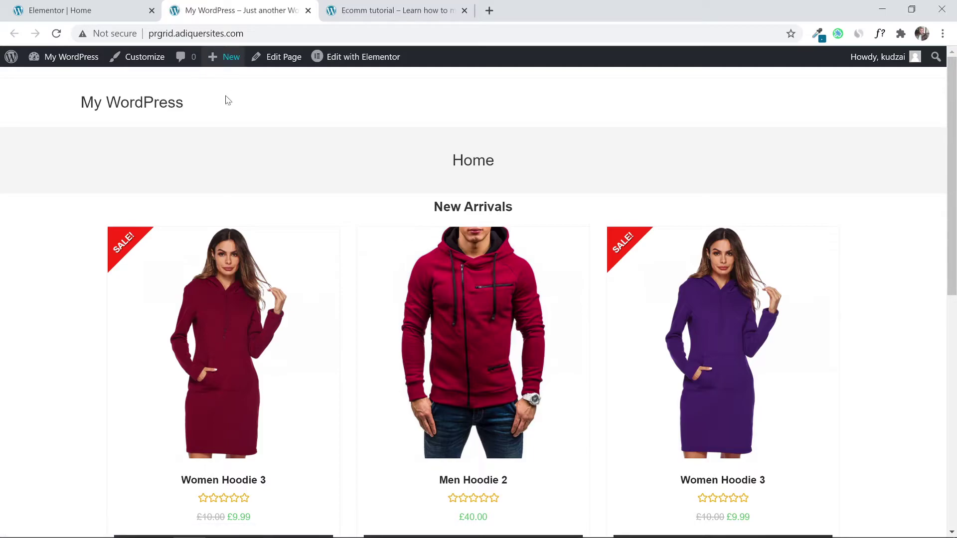
Return to the Elementor editor and enable pagination for the New Arrivals product grid
left_click(60, 10)
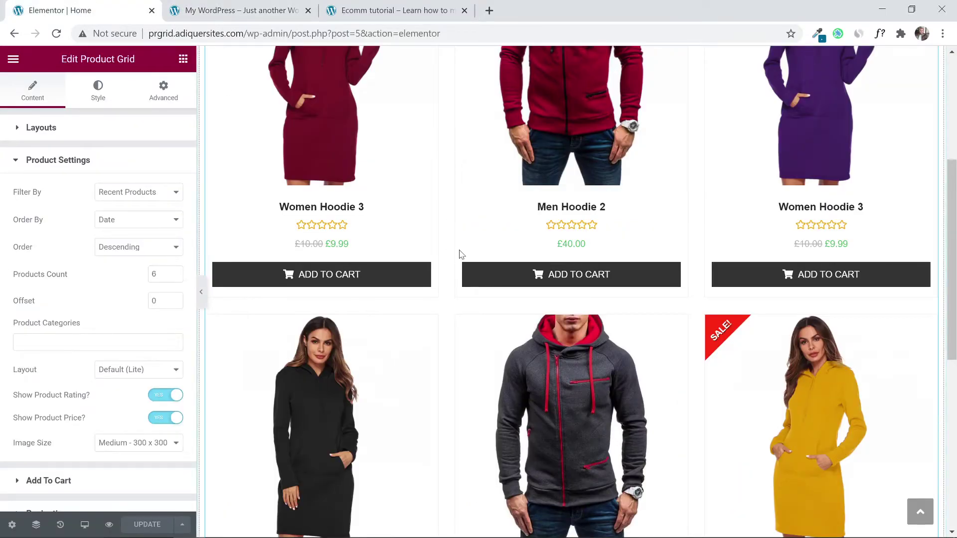
scroll(615, 255, "down", 7)
scroll(614, 254, "down", 1)
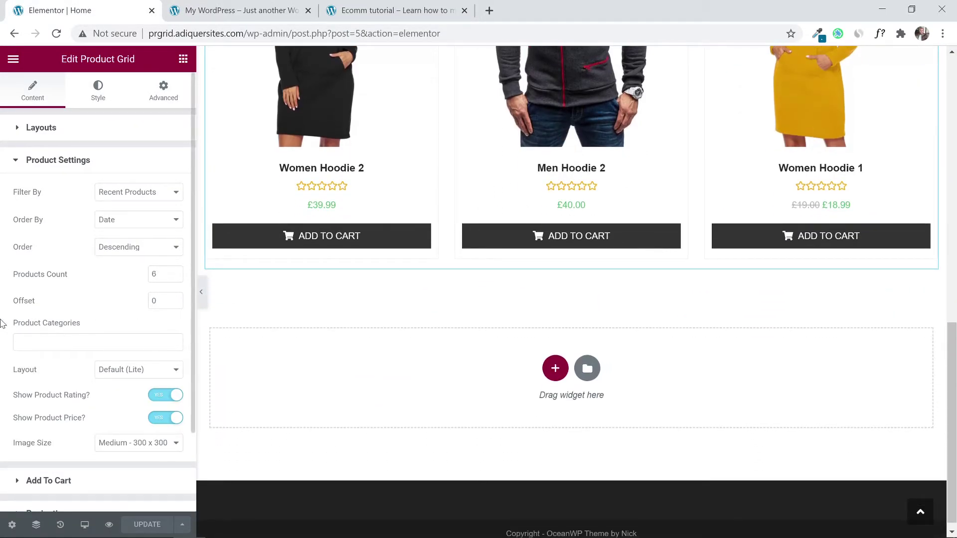
scroll(5, 324, "down", 2)
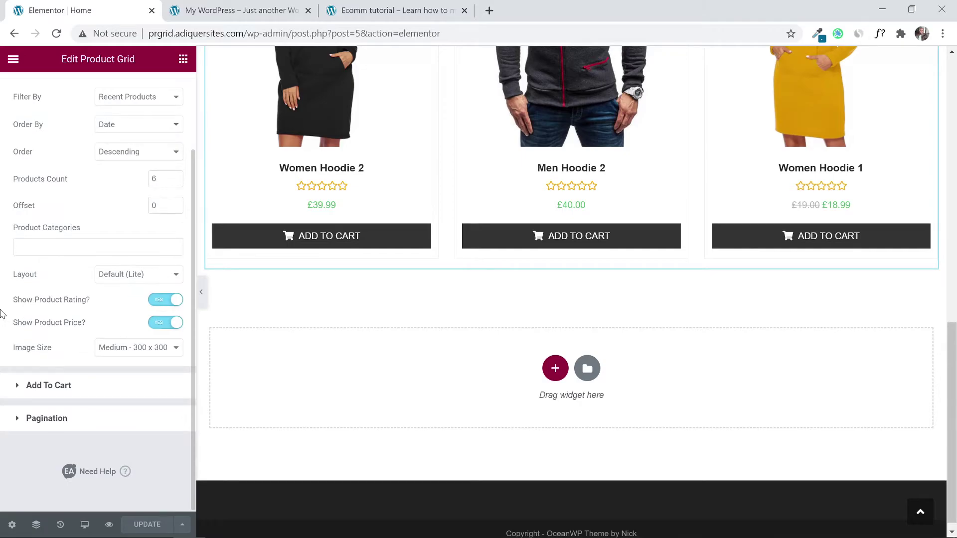
left_click(17, 388)
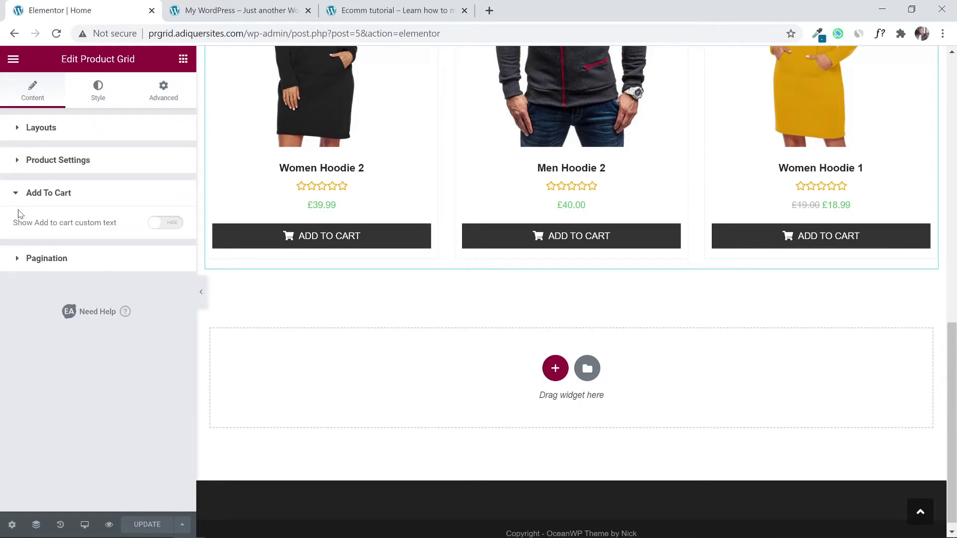
left_click(12, 195)
left_click(15, 227)
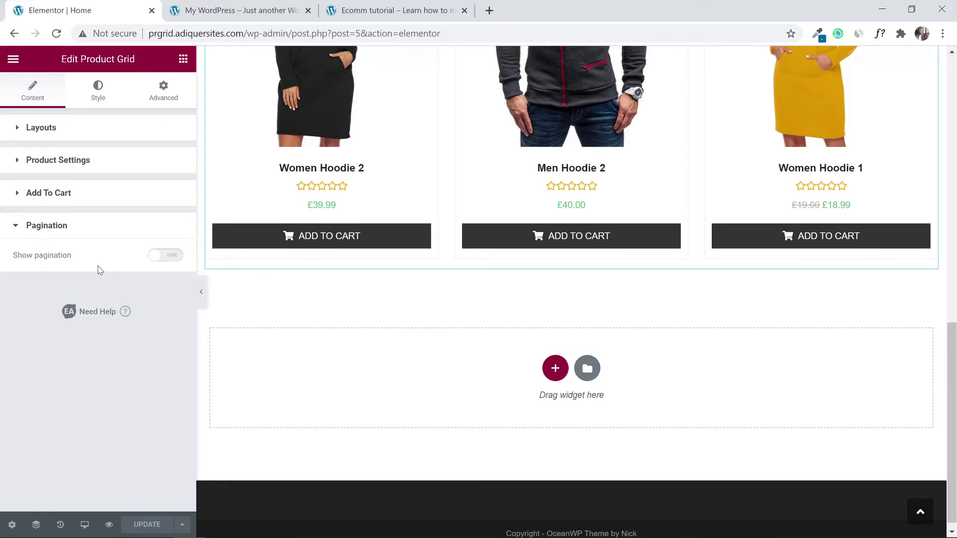
left_click(170, 266)
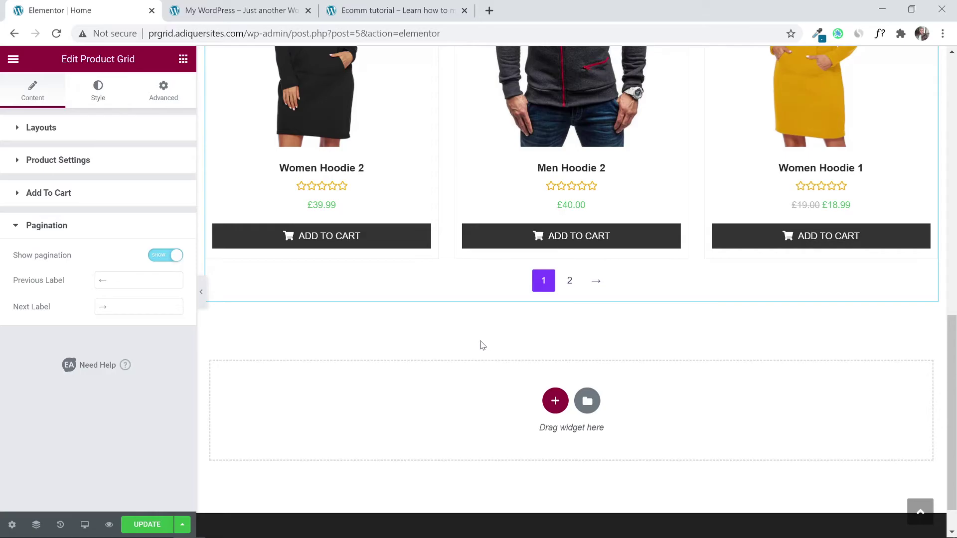
Check the bottom of the product grid on the live homepage, and update the Home page in Elementor
left_click(239, 10)
scroll(707, 195, "down", 10)
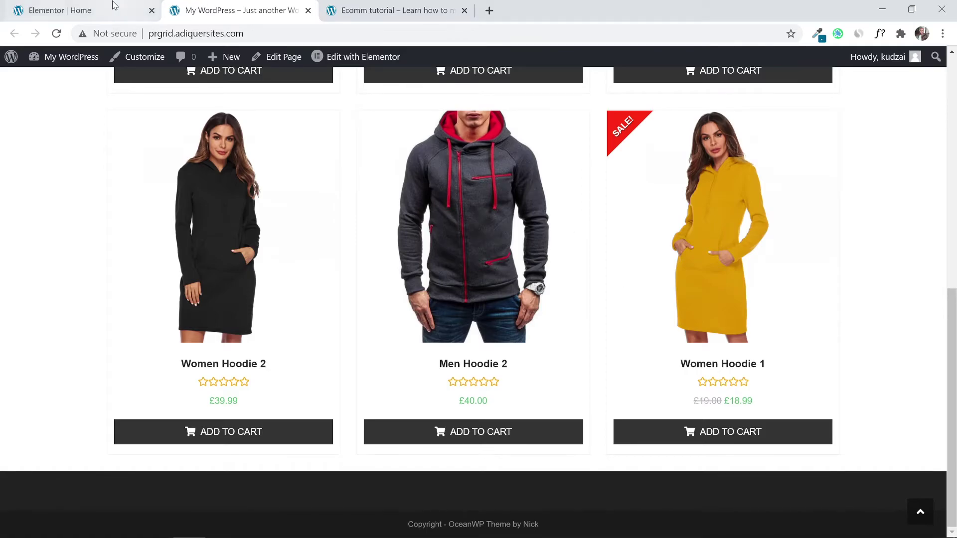
left_click(99, 11)
left_click(161, 524)
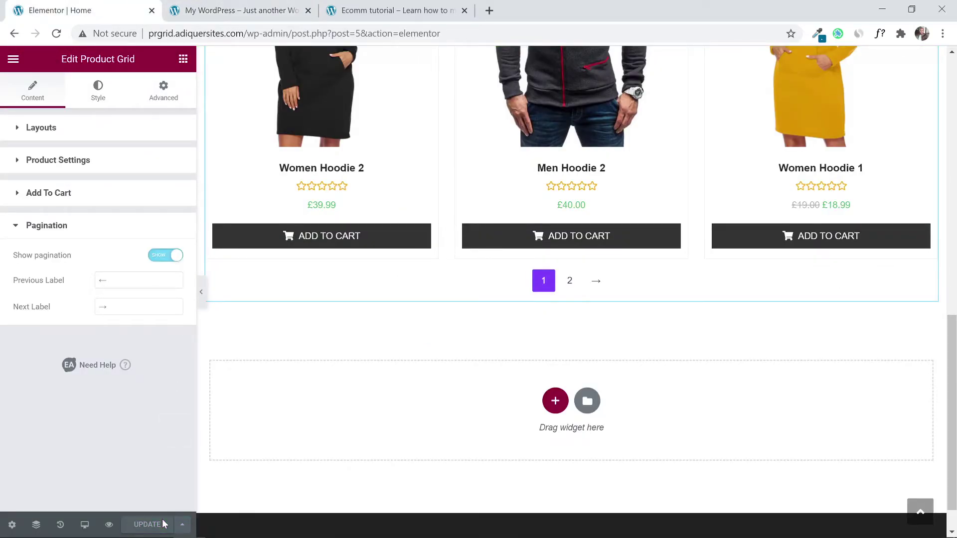
Reload the live homepage and test the product grid's pagination by opening page 2
left_click(217, 5)
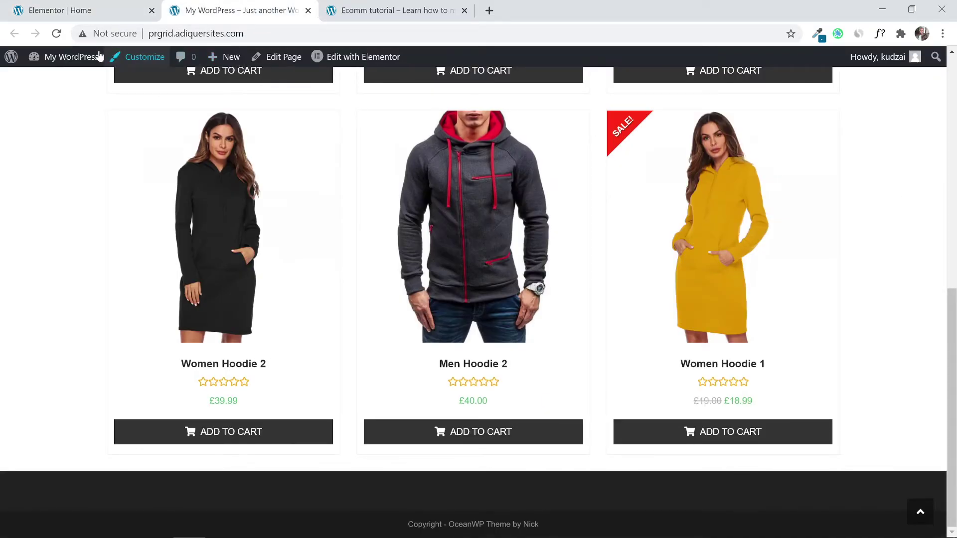
left_click(57, 34)
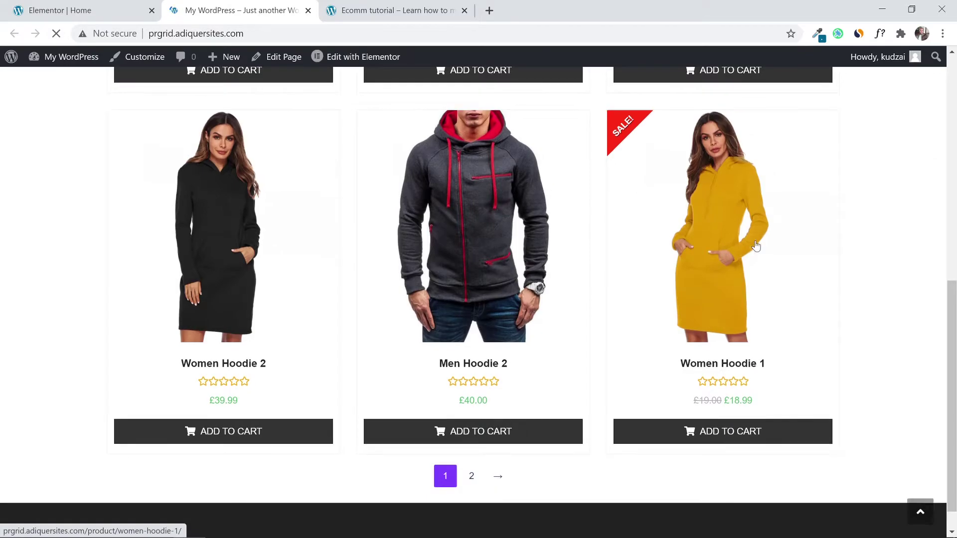
scroll(723, 246, "down", 1)
left_click(471, 444)
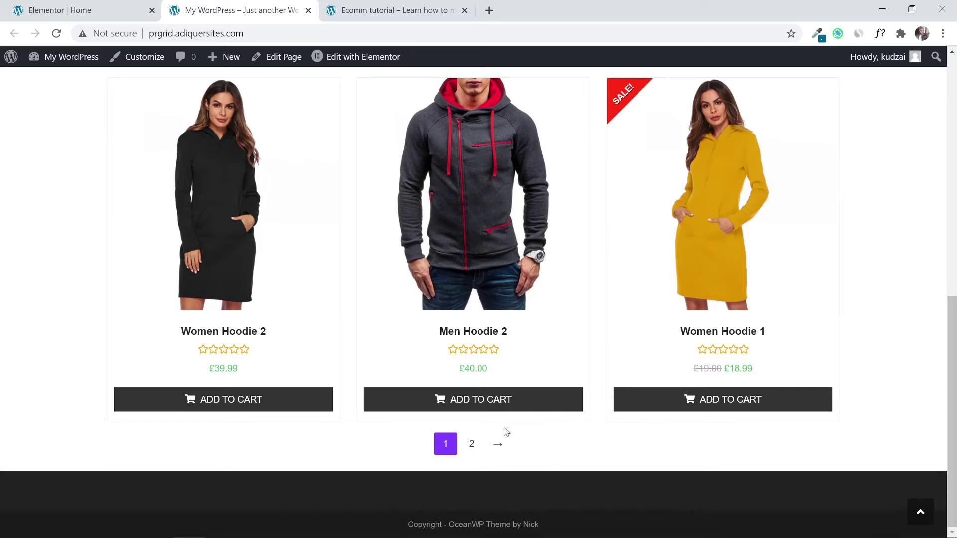
left_click(471, 445)
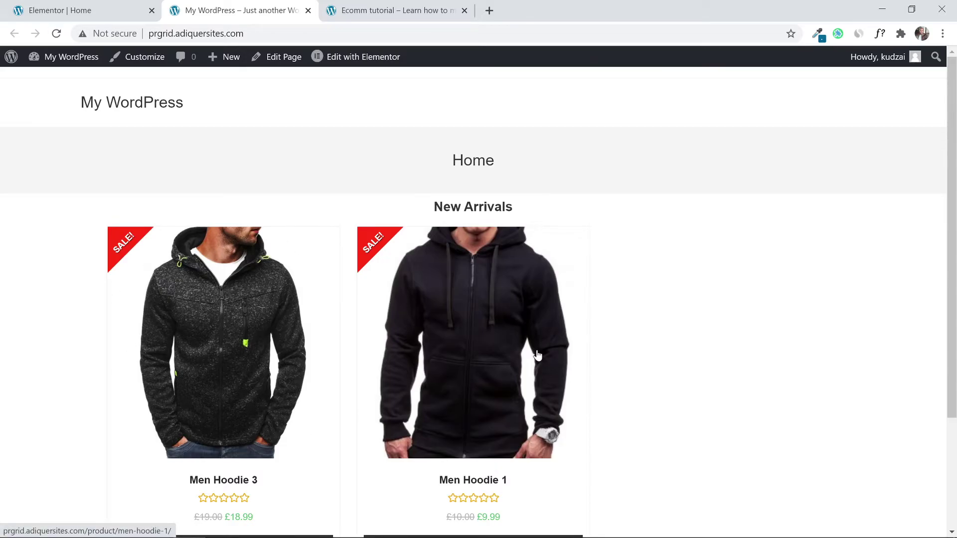
scroll(537, 354, "down", 3)
left_click(472, 444)
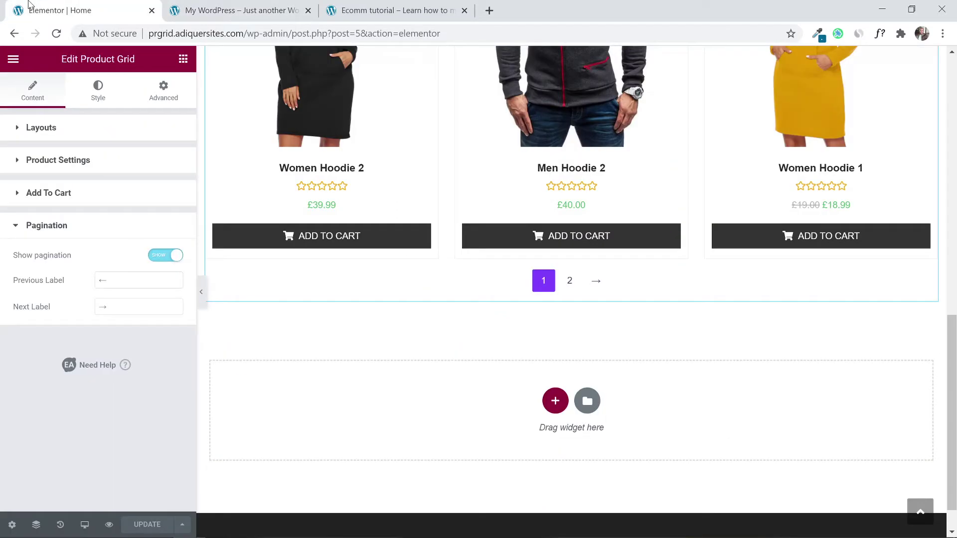
Return to the Elementor editor and review the rows of the New Arrivals product grid
left_click(80, 10)
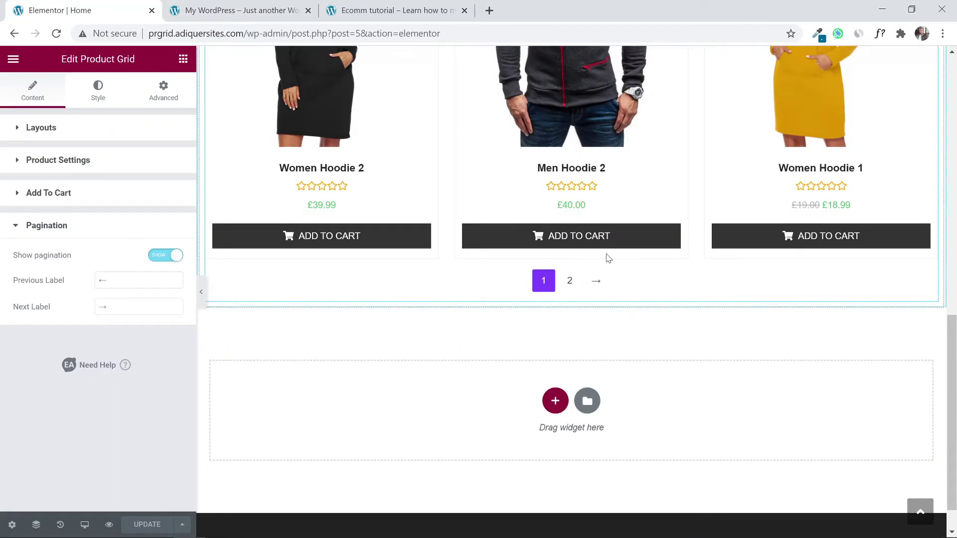
scroll(609, 258, "up", 5)
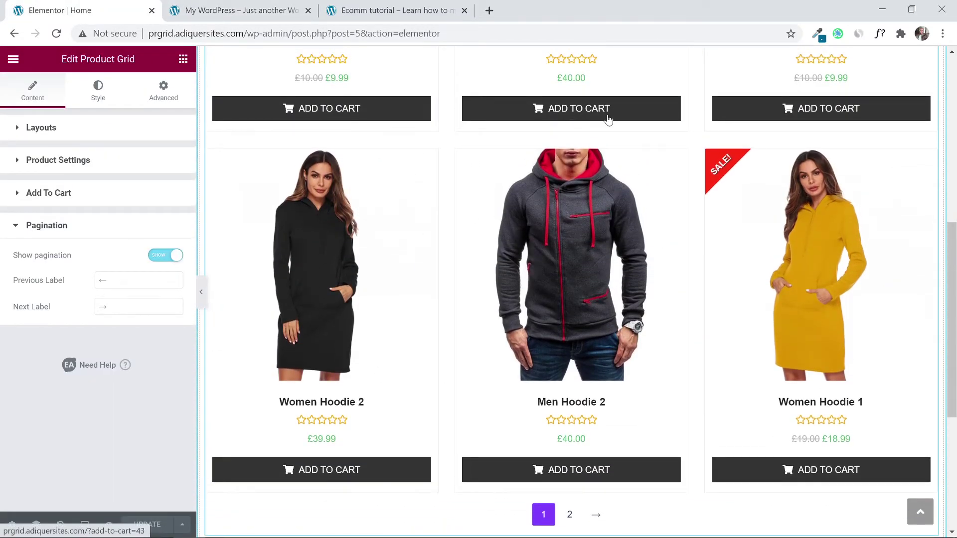
scroll(608, 120, "up", 6)
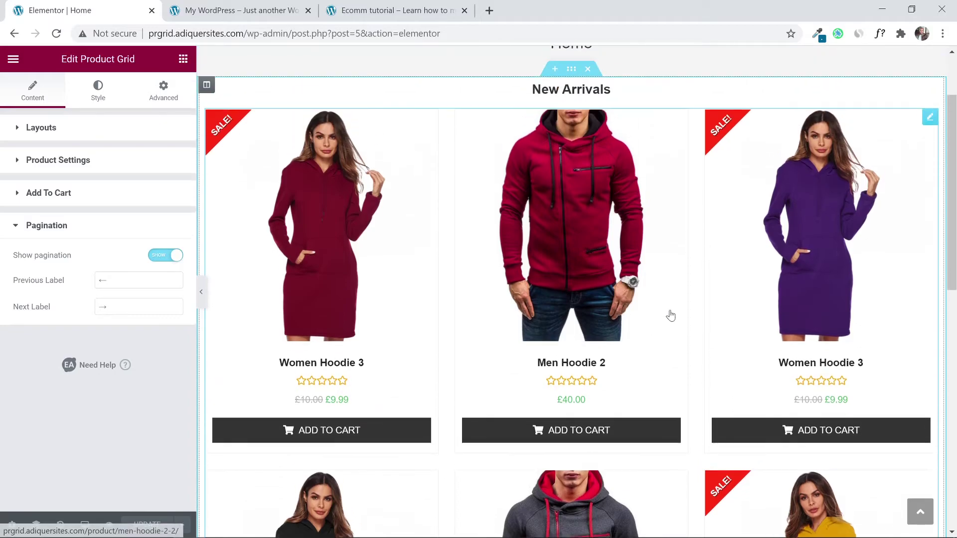
scroll(577, 396, "down", 5)
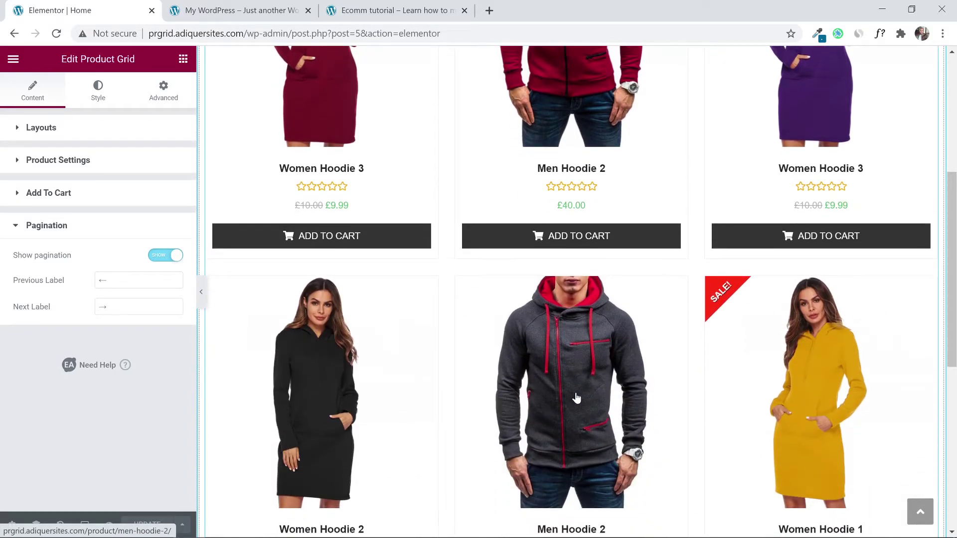
scroll(578, 396, "up", 6)
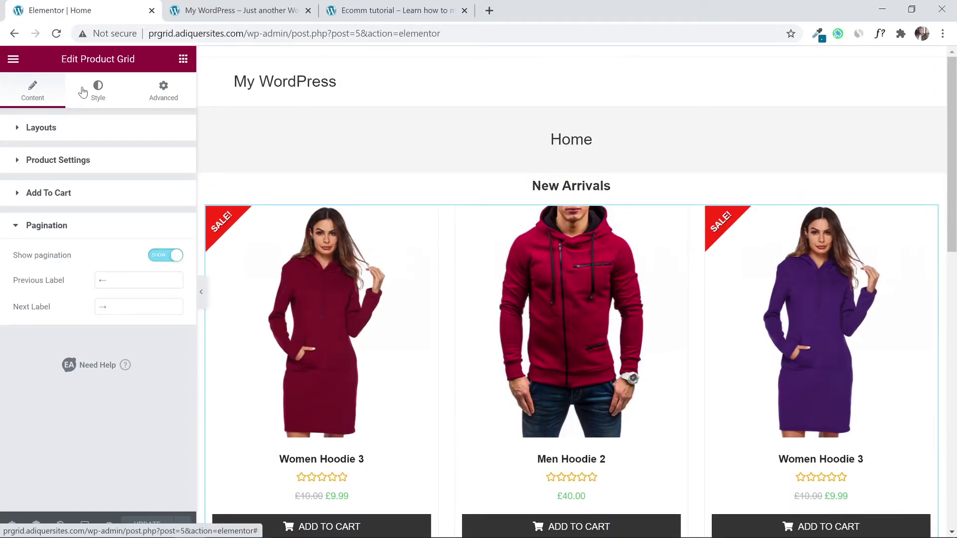
Examine the product grid's style settings, focusing on those for the Add to Cart buttons
left_click(104, 99)
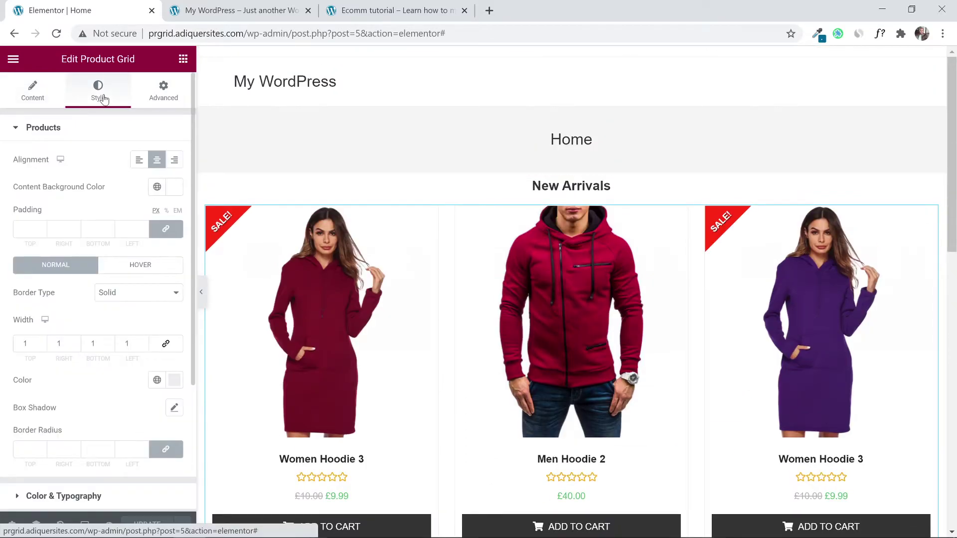
left_click(37, 91)
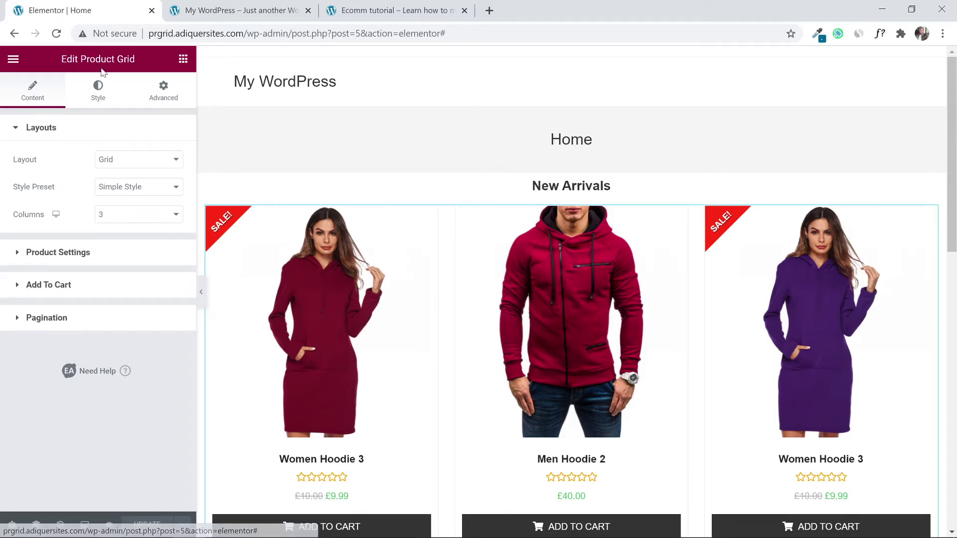
left_click(101, 90)
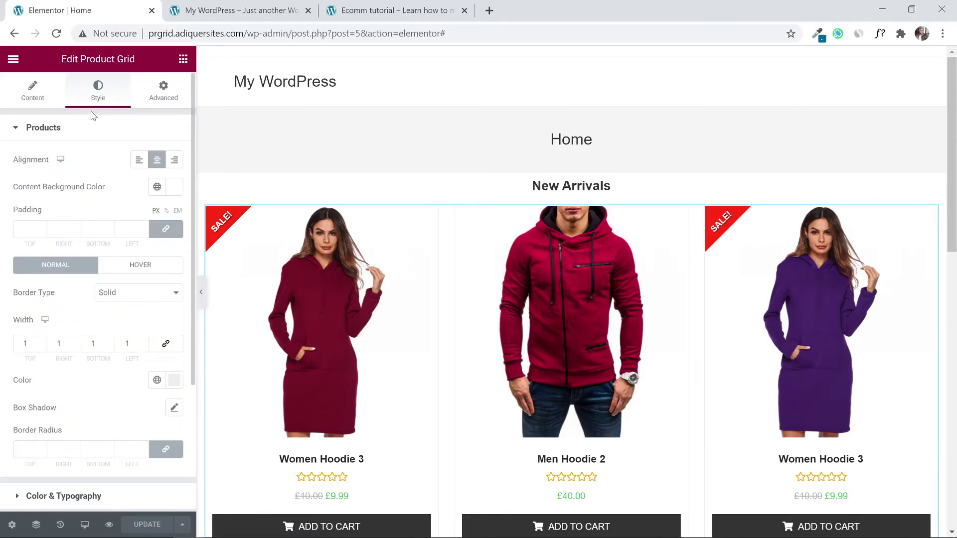
left_click(22, 134)
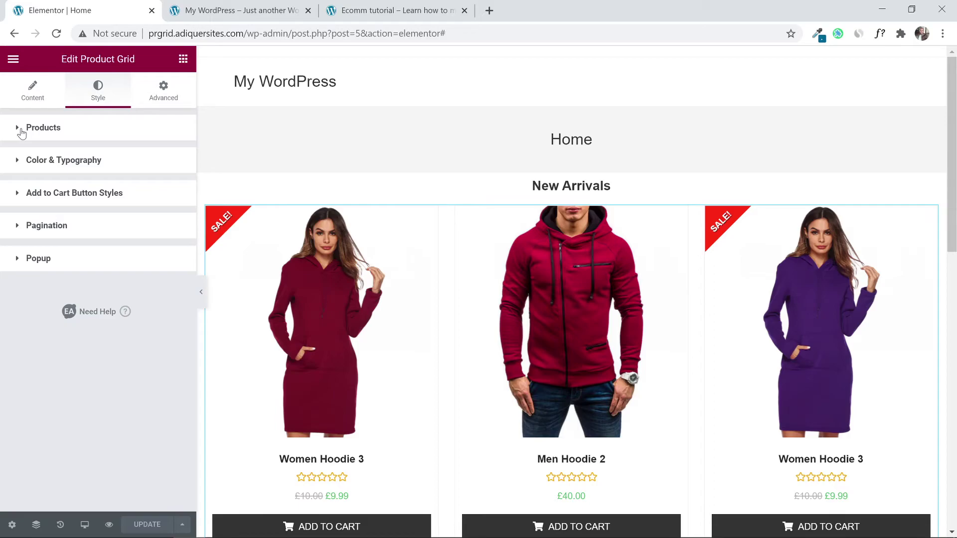
left_click(16, 199)
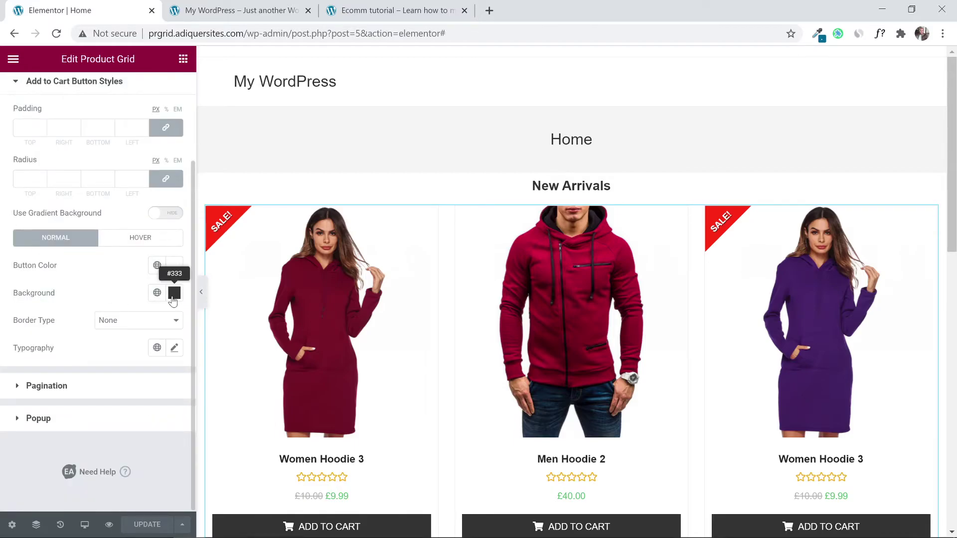
scroll(2, 281, "up", 2)
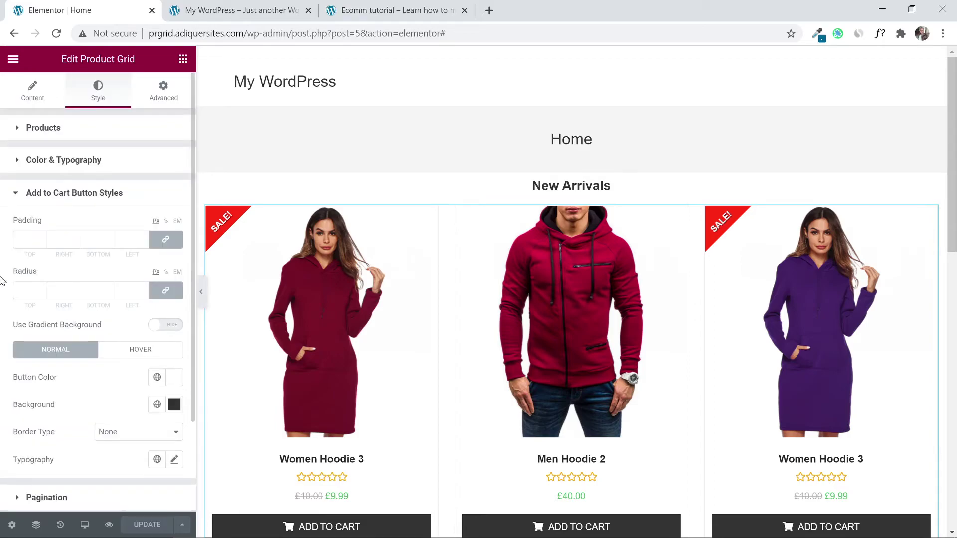
scroll(2, 282, "down", 2)
scroll(236, 232, "down", 4)
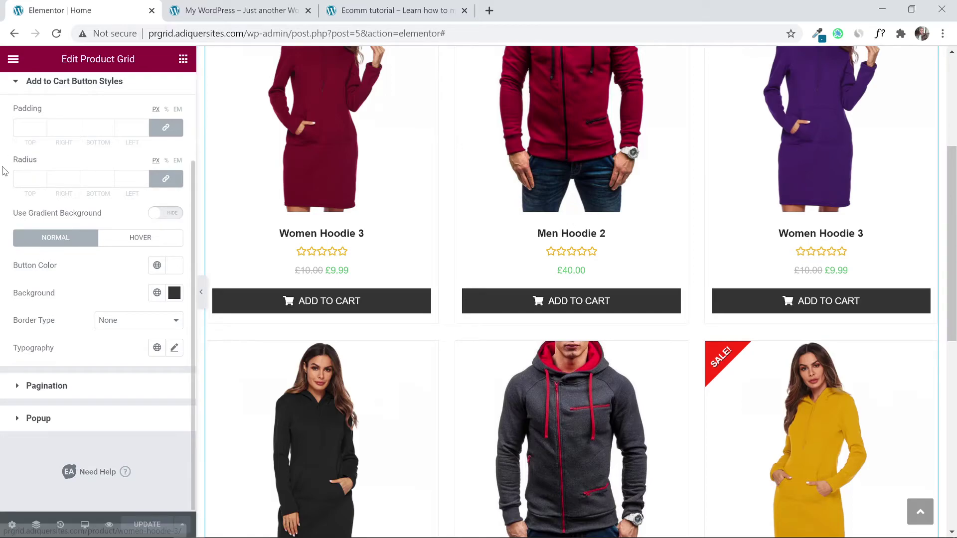
scroll(5, 171, "up", 2)
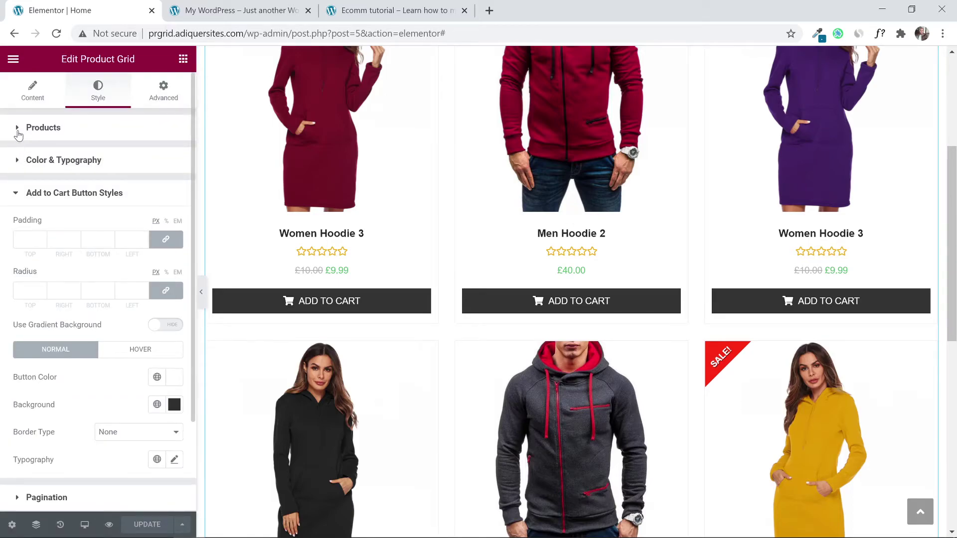
Copy the star rating color code #F2B01E from the product grid's color and typography styles
left_click(19, 165)
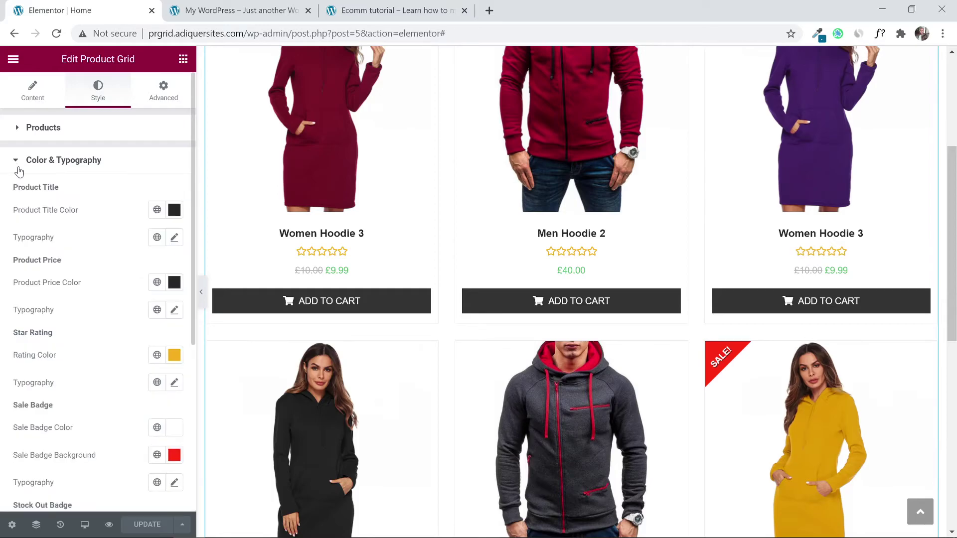
scroll(44, 200, "down", 5)
scroll(43, 200, "up", 2)
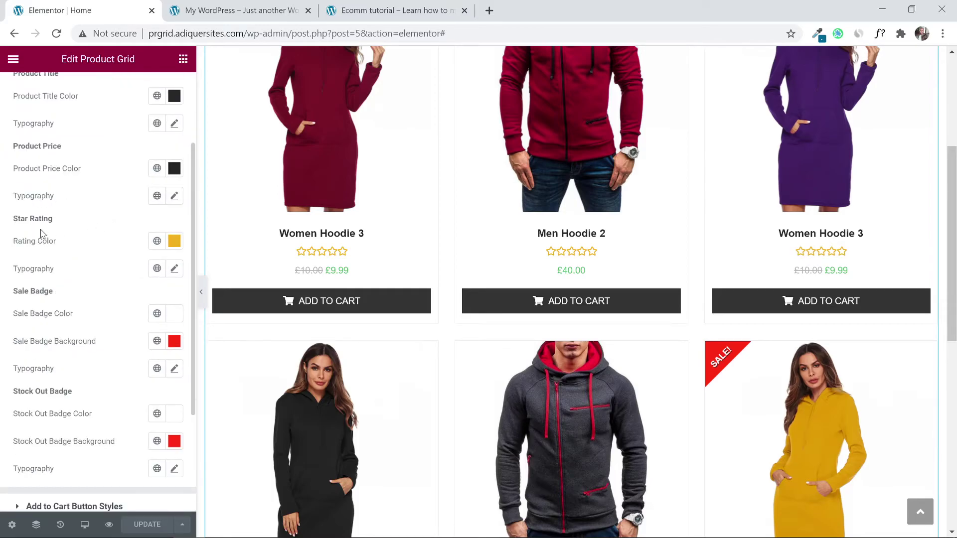
left_click(174, 242)
key("ctrl+c")
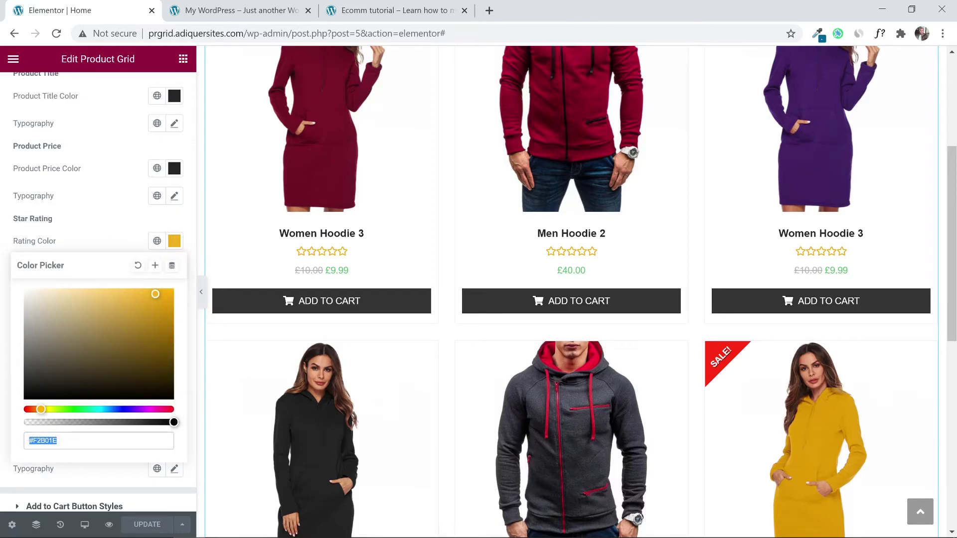
right_click(52, 441)
left_click(92, 265)
Set the normal background color of the product grid's Add to Cart buttons to #F2B01E
scroll(70, 270, "down", 3)
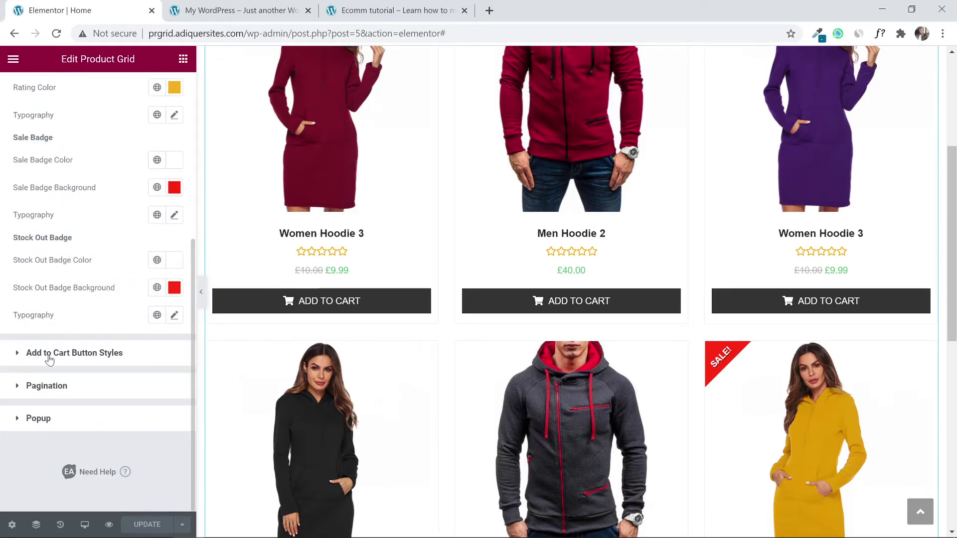
left_click(24, 360)
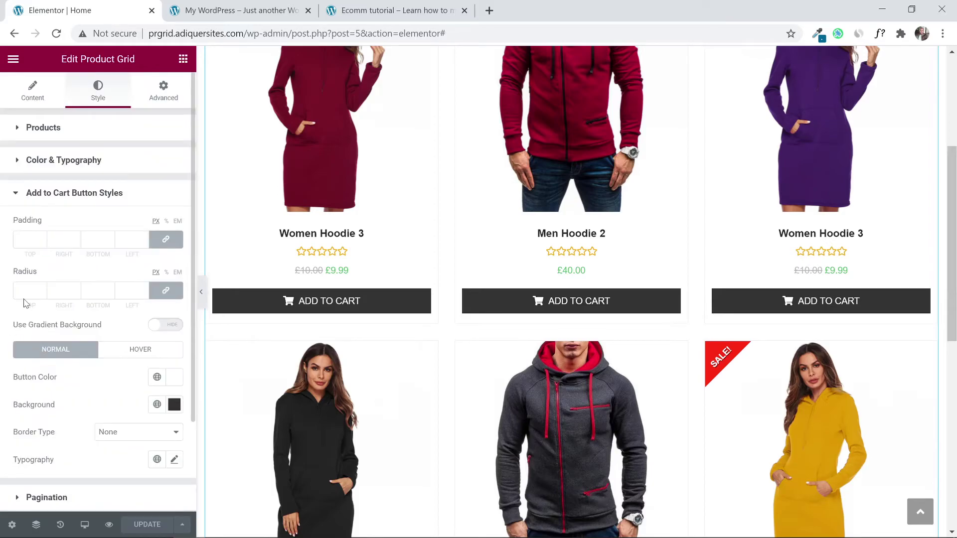
scroll(2, 279, "down", 2)
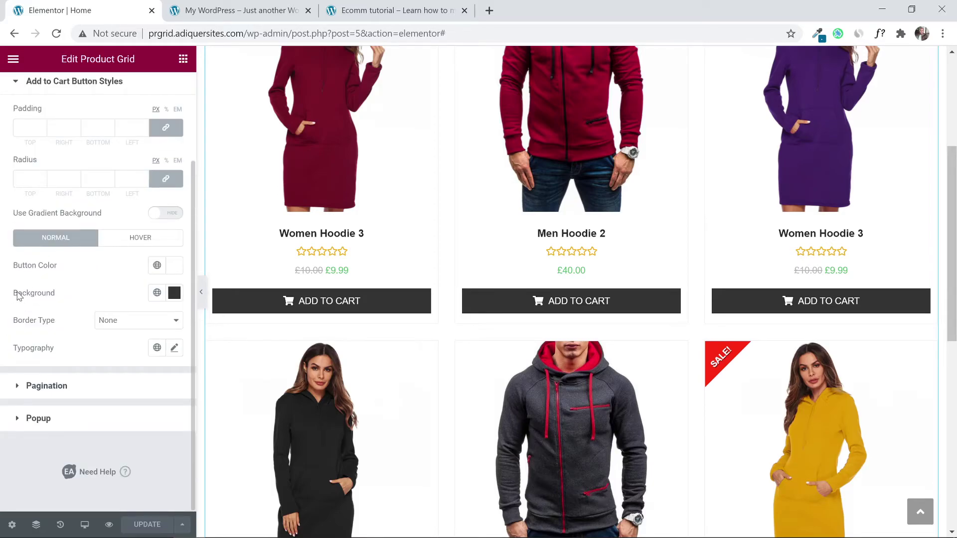
left_click(174, 294)
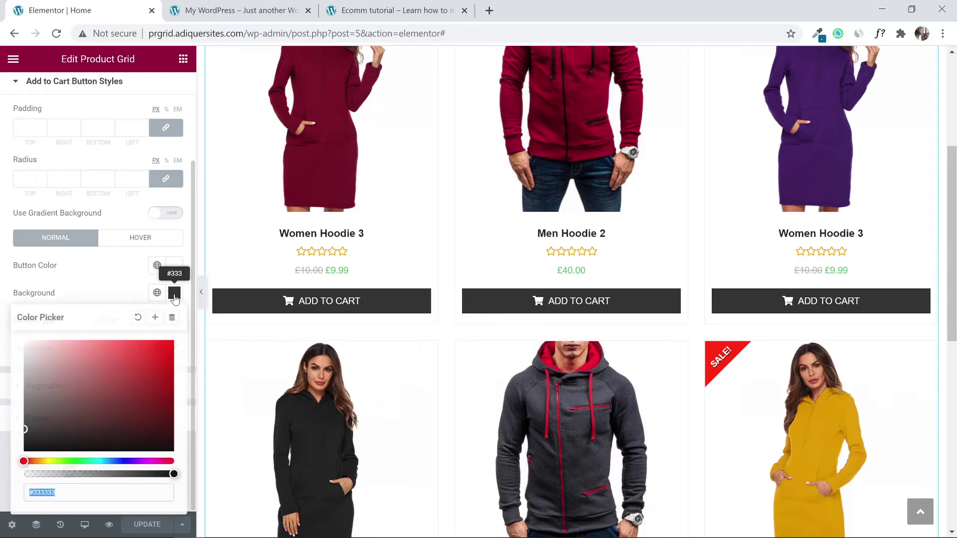
right_click(70, 493)
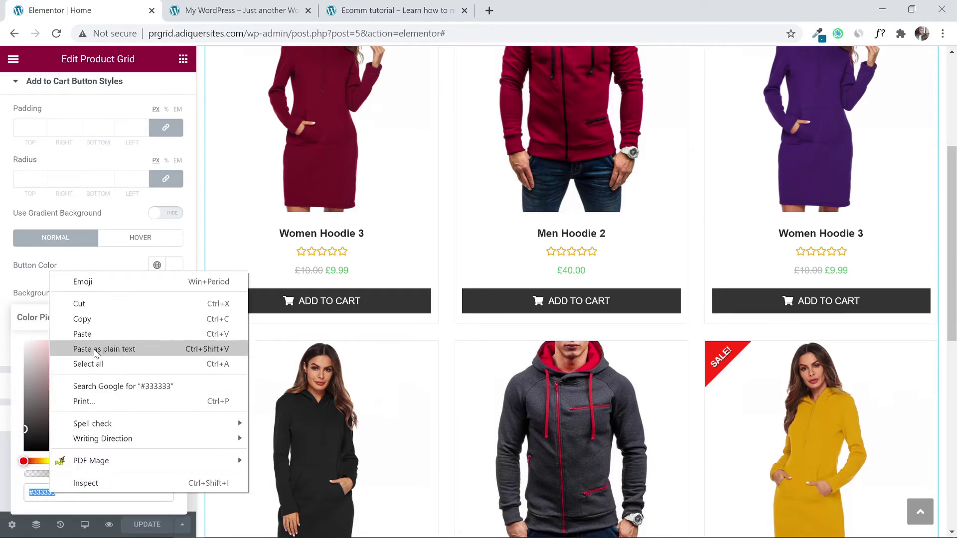
left_click(97, 335)
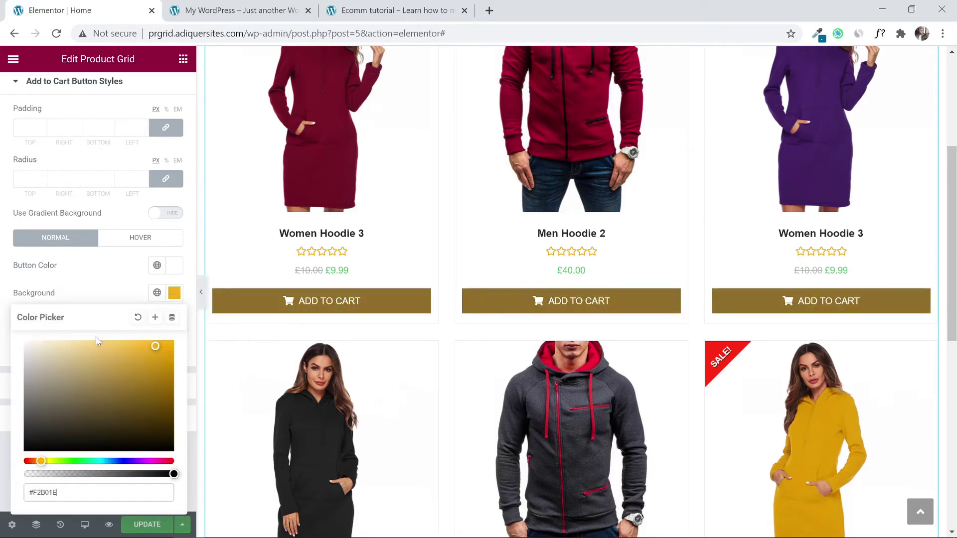
Review the recolored Add to Cart buttons across the product grid and update the page
left_click(140, 305)
left_click_drag(947, 236, 946, 187)
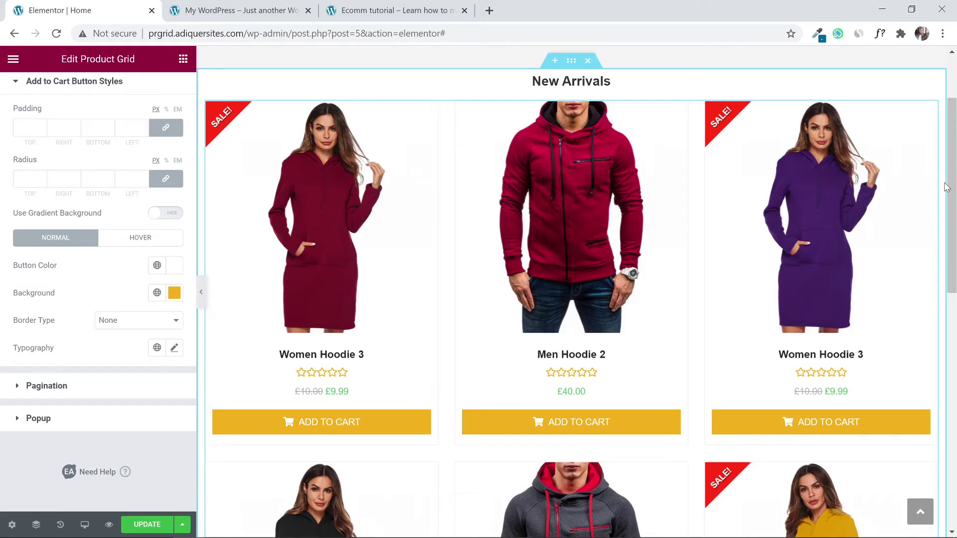
left_click(954, 324)
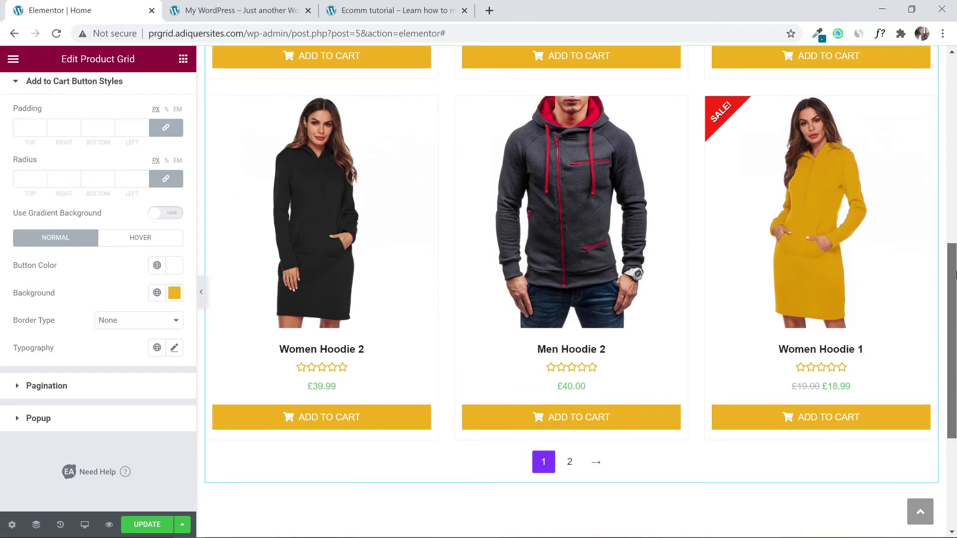
left_click_drag(953, 323, 954, 185)
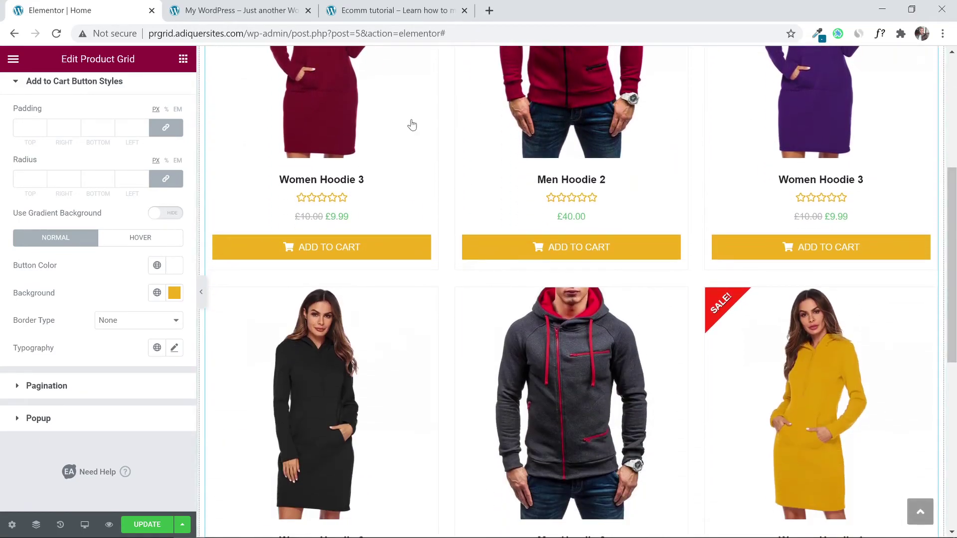
left_click(146, 524)
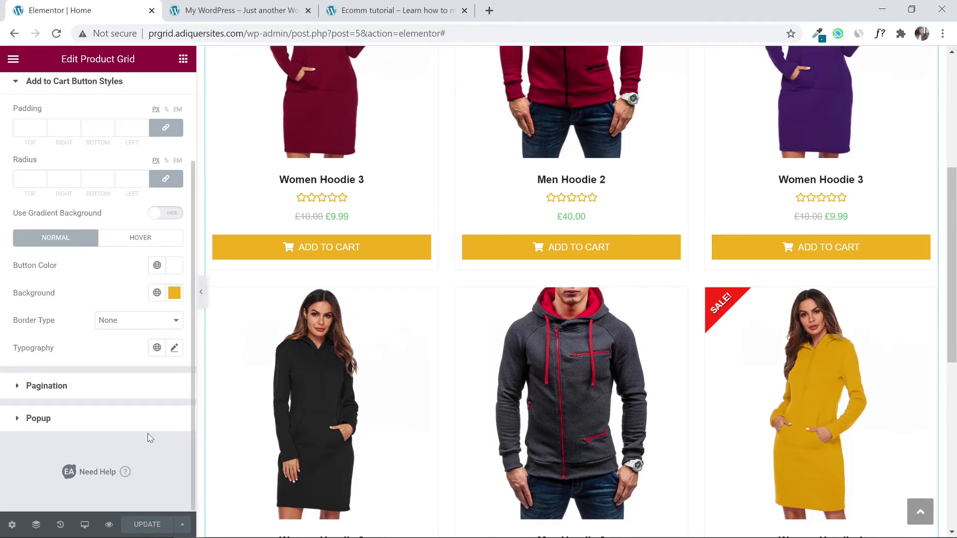
Switch to the live homepage and reload it to check the Add to Cart buttons' background color
left_click(234, 10)
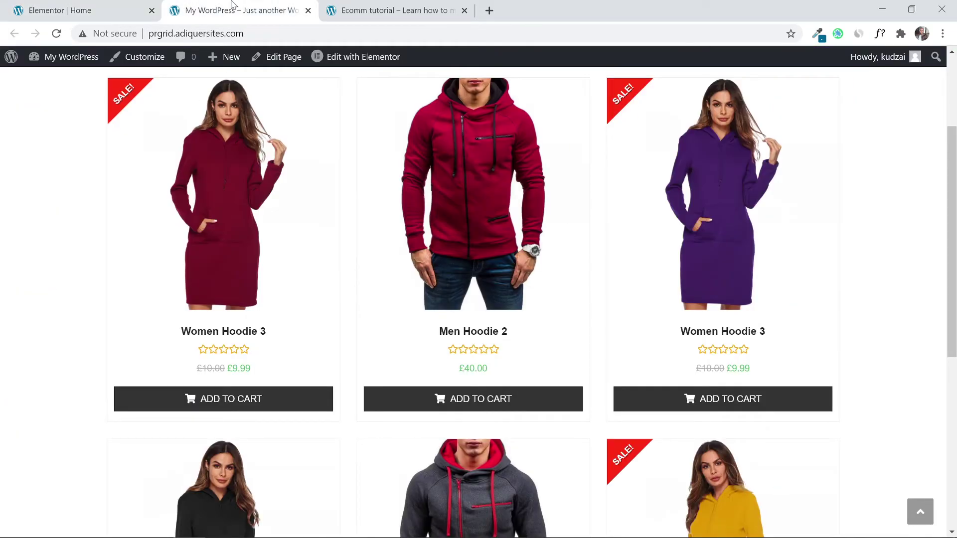
left_click(58, 34)
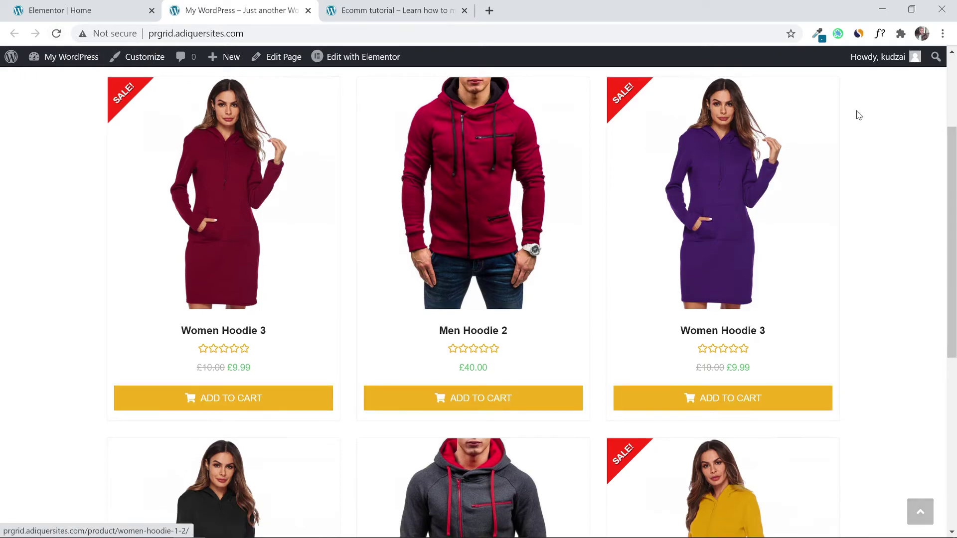
left_click_drag(952, 234, 955, 140)
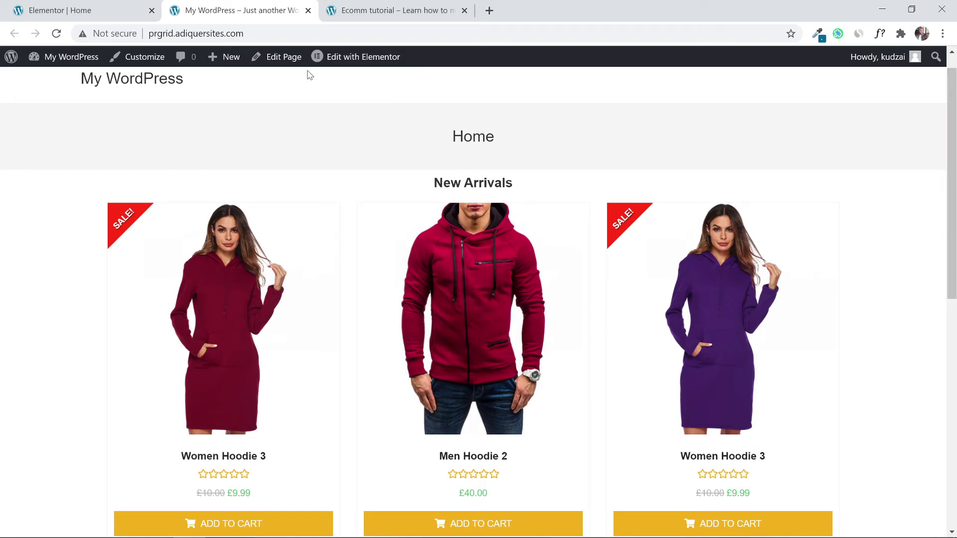
Return to the Elementor editor and open the New Arrivals product grid's product settings
left_click(59, 7)
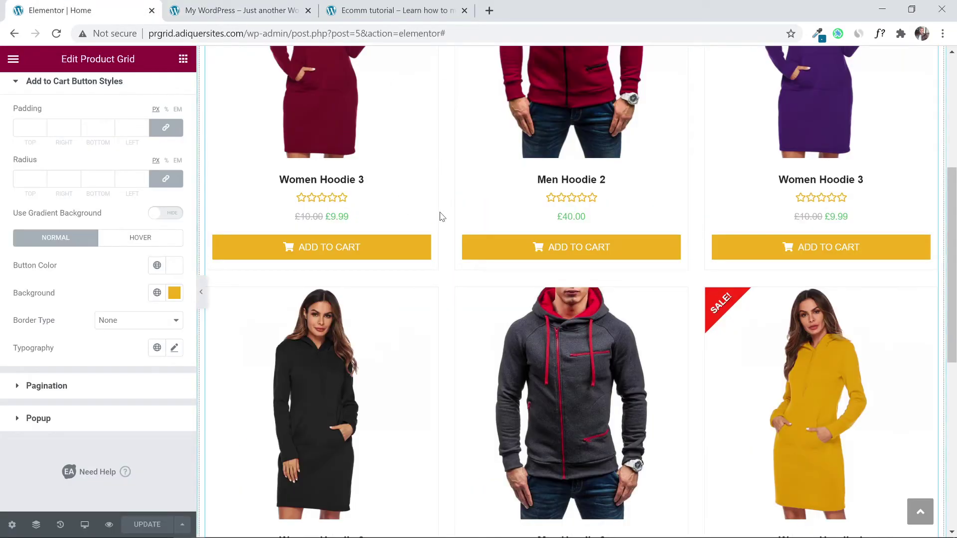
scroll(441, 226, "up", 5)
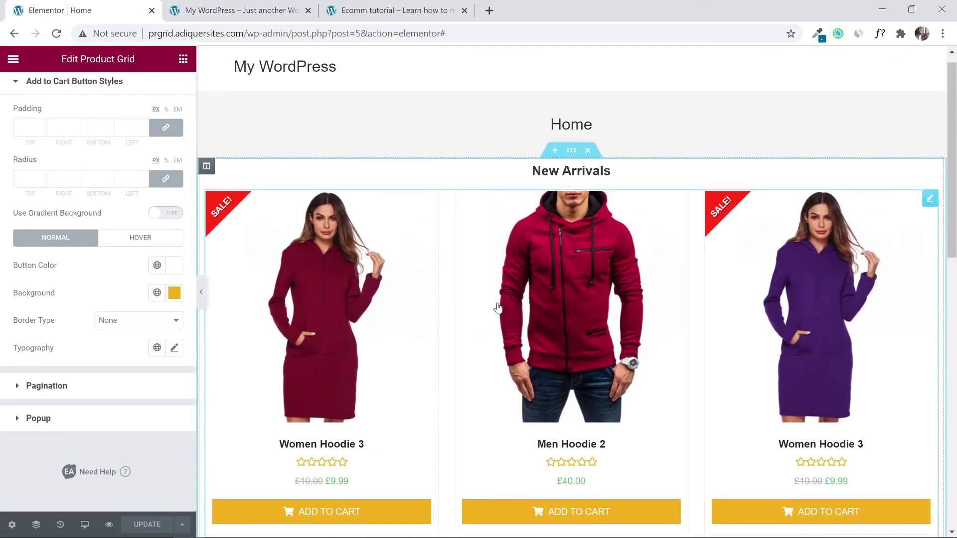
scroll(554, 296, "down", 5)
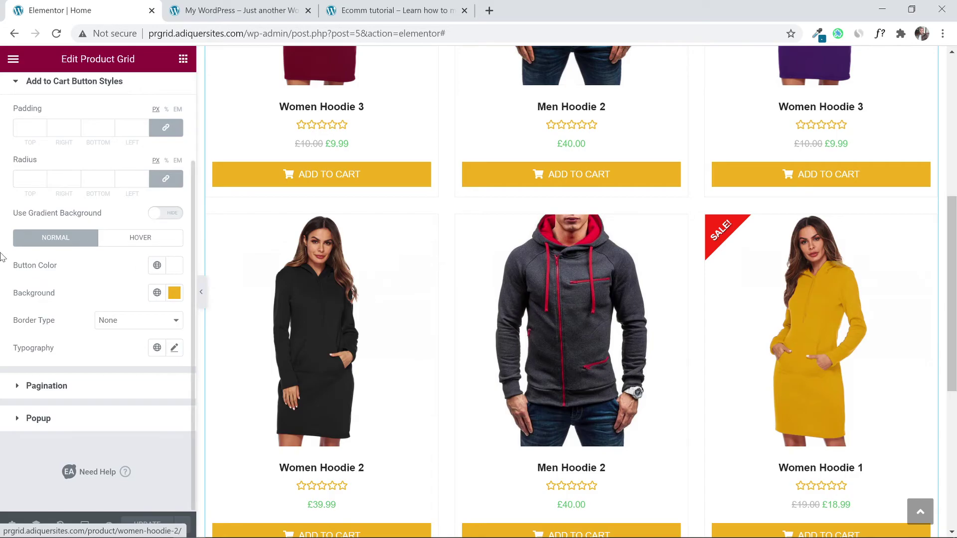
scroll(5, 257, "up", 3)
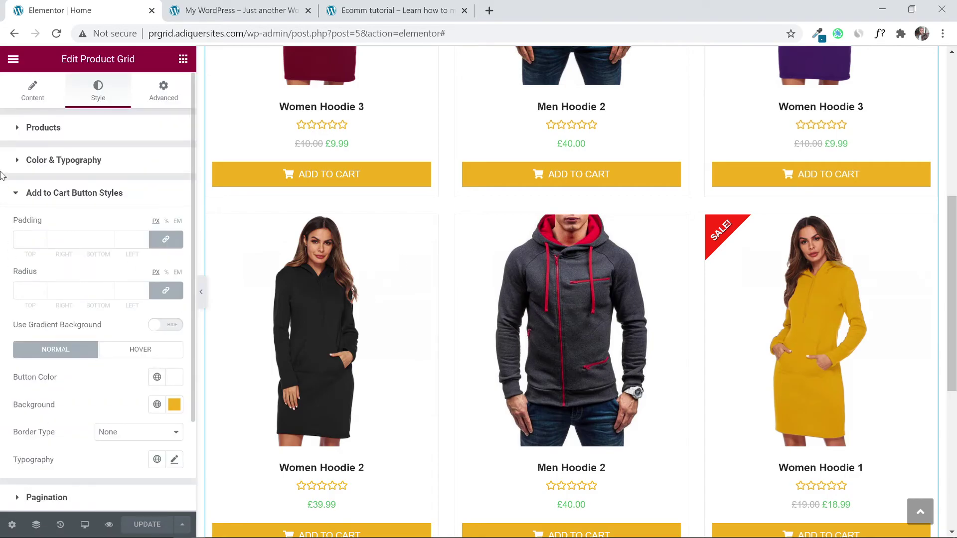
left_click(31, 101)
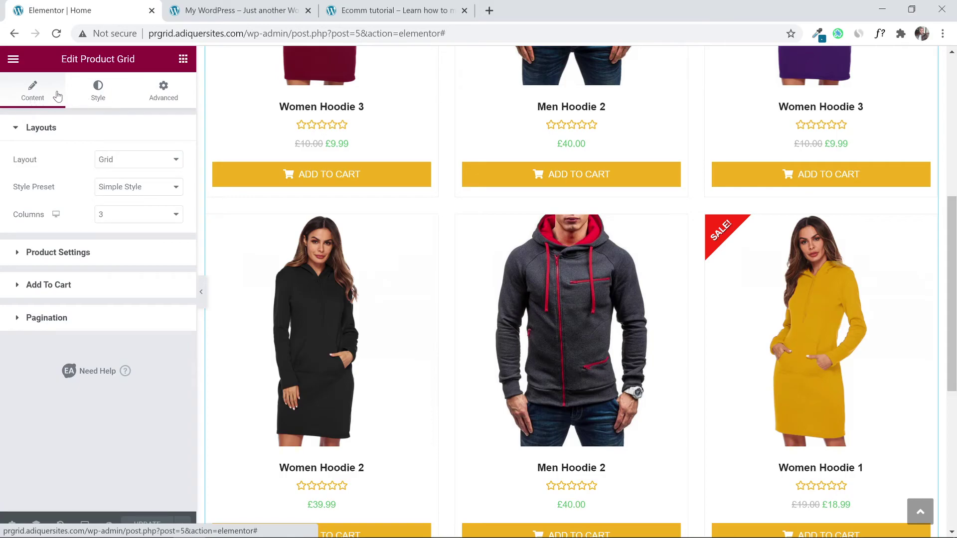
left_click(31, 251)
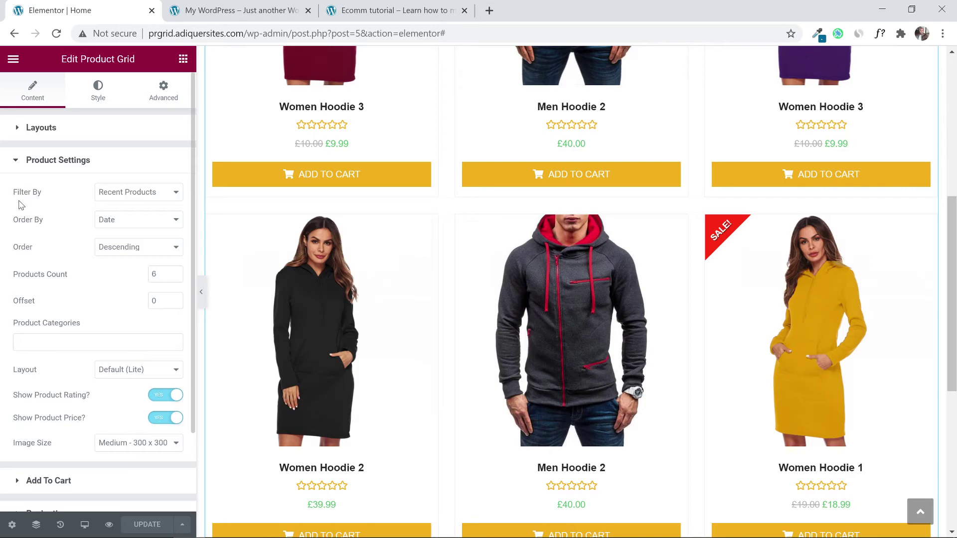
Filter the New Arrivals product grid by Sale Products and update the page
left_click(144, 199)
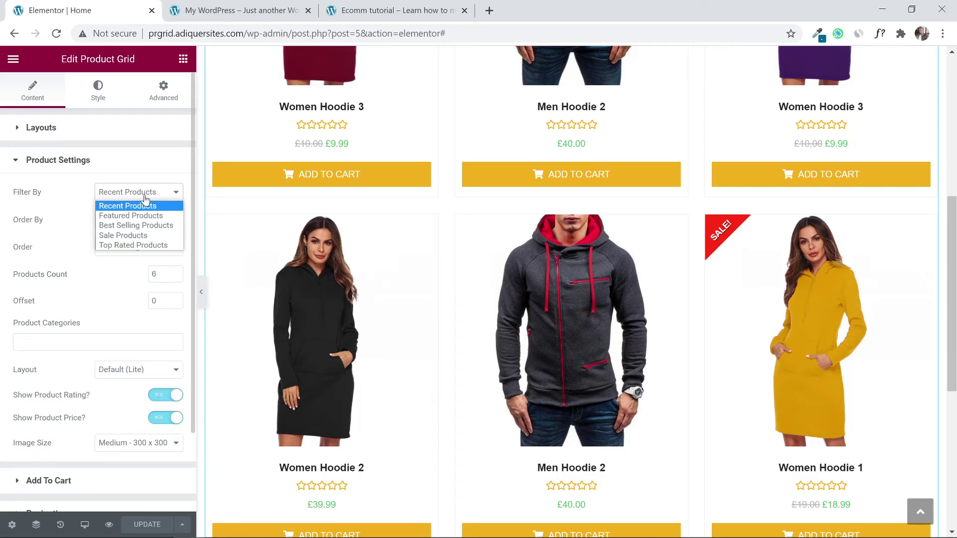
left_click(166, 237)
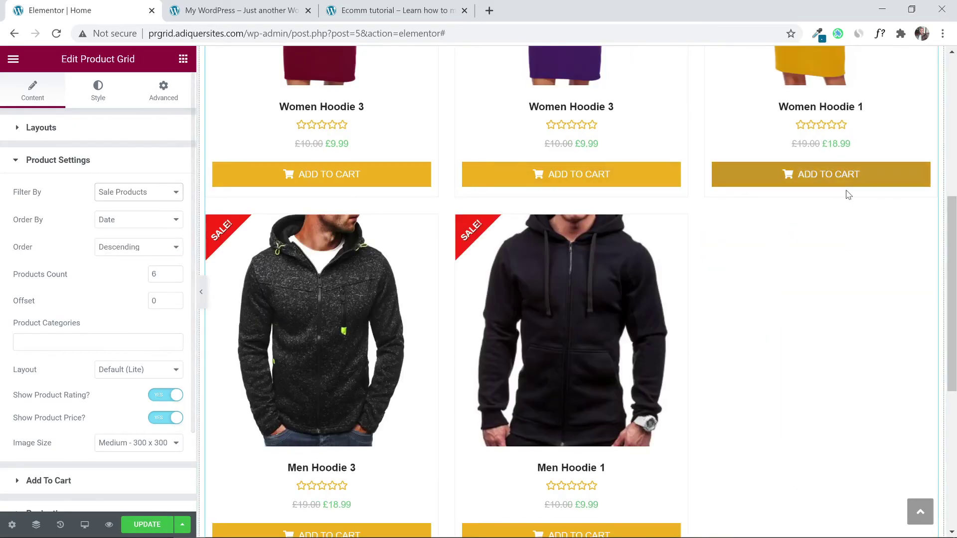
scroll(955, 200, "up", 4)
scroll(955, 199, "up", 2)
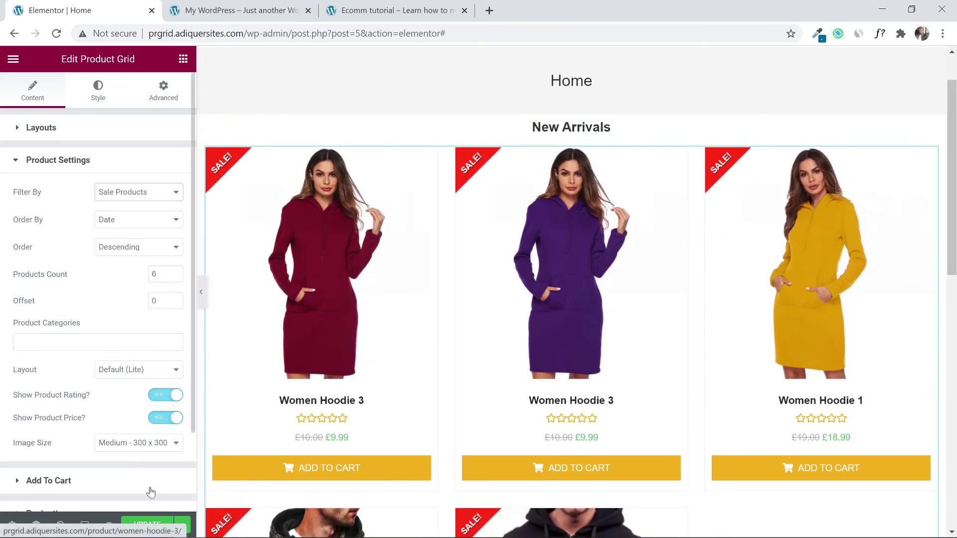
left_click(147, 524)
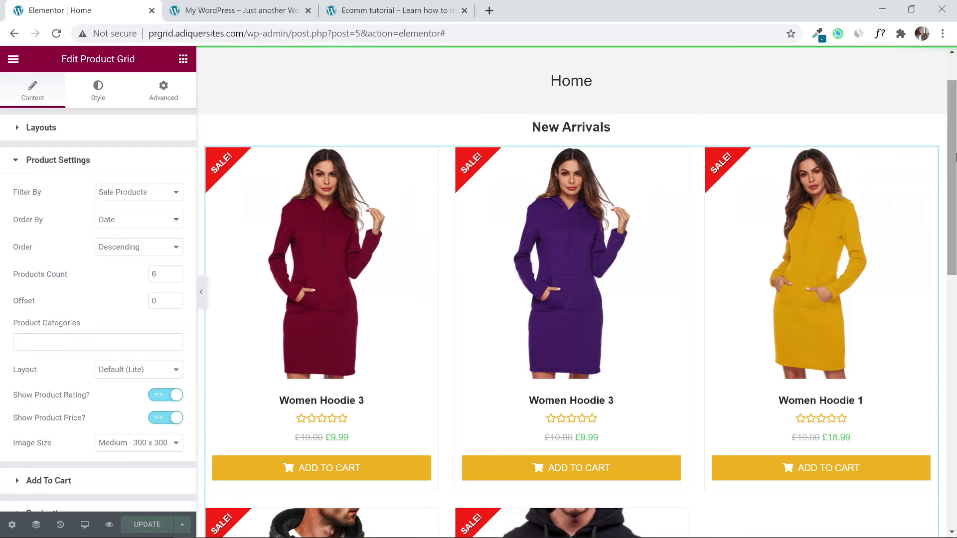
scroll(955, 248, "down", 5)
scroll(955, 248, "up", 2)
Reload the live homepage and review the sale products in the New Arrivals grid
left_click(240, 10)
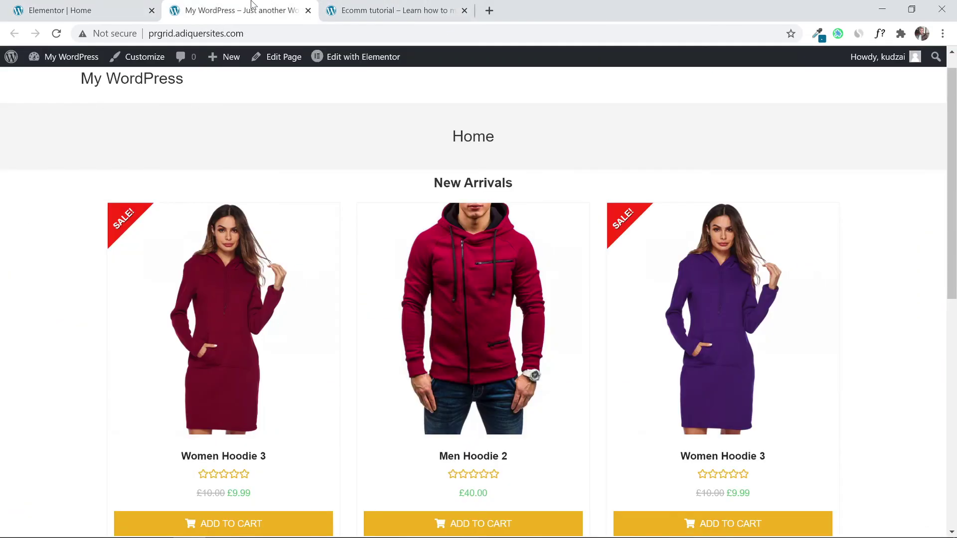
left_click(57, 34)
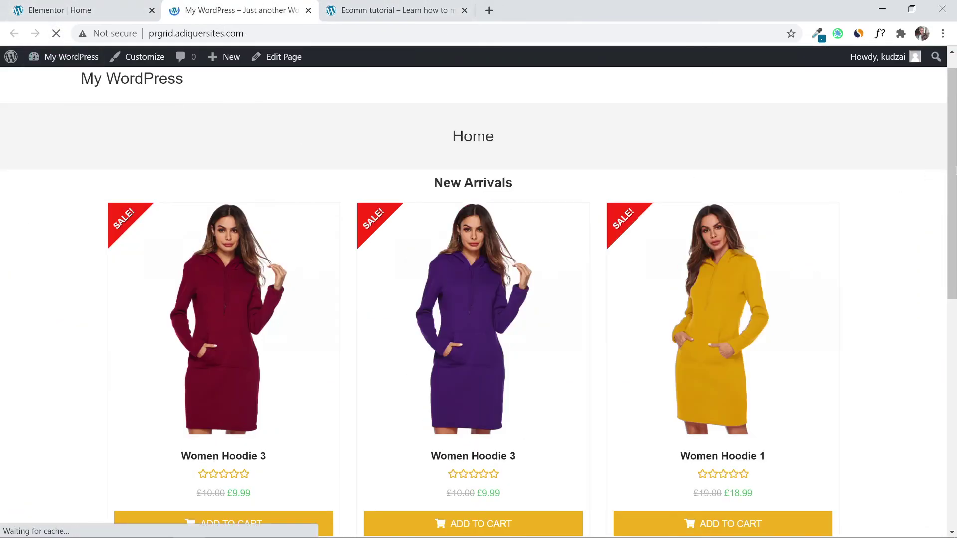
scroll(953, 271, "down", 8)
scroll(955, 272, "up", 4)
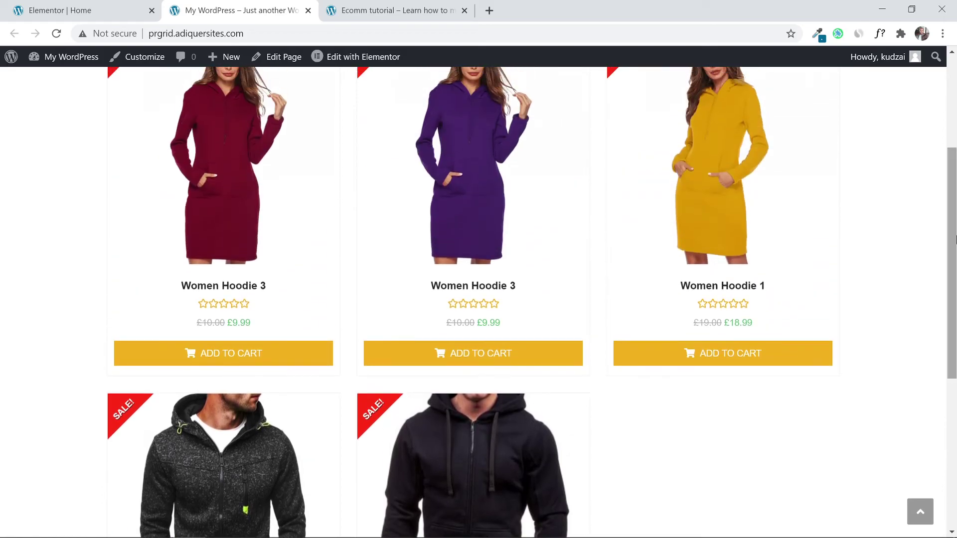
left_click_drag(955, 239, 948, 192)
scroll(675, 190, "up", 2)
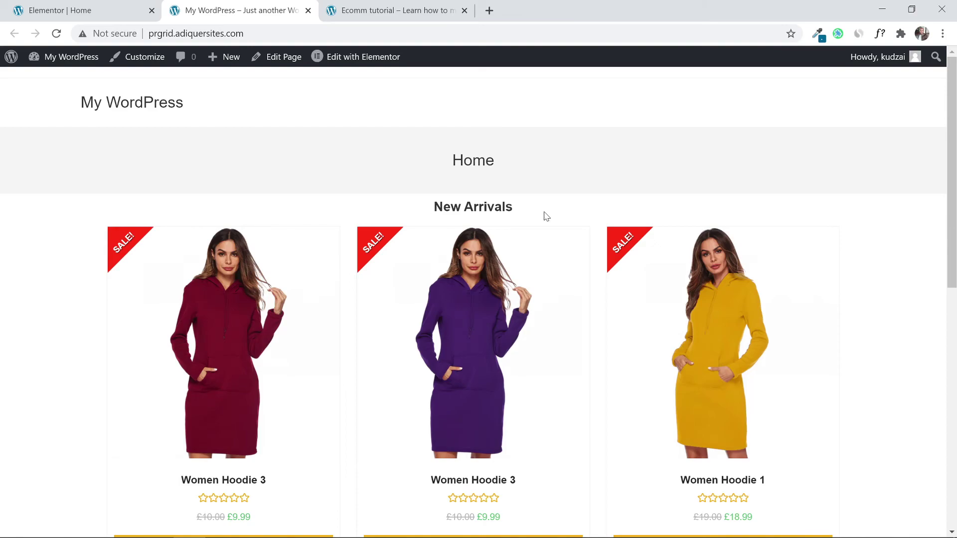
left_click(36, 7)
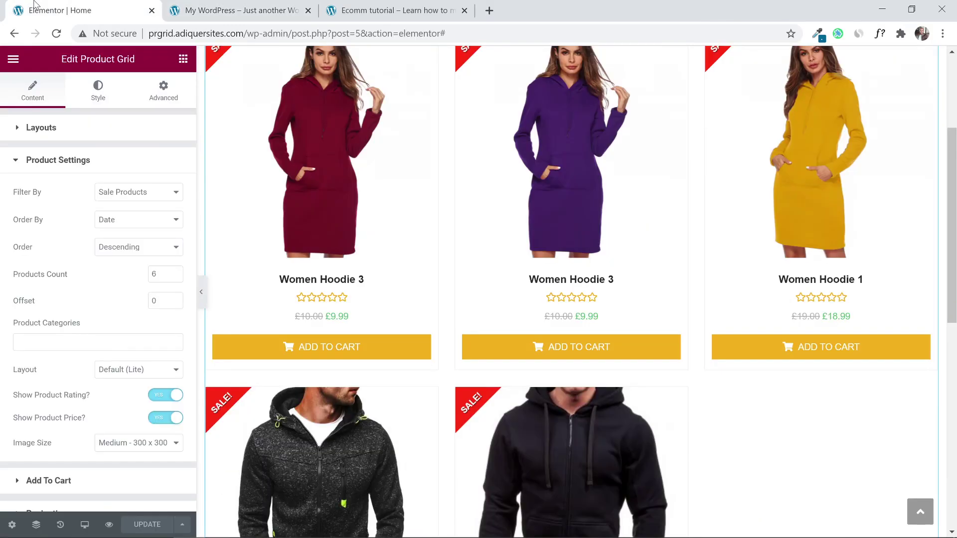
left_click(246, 4)
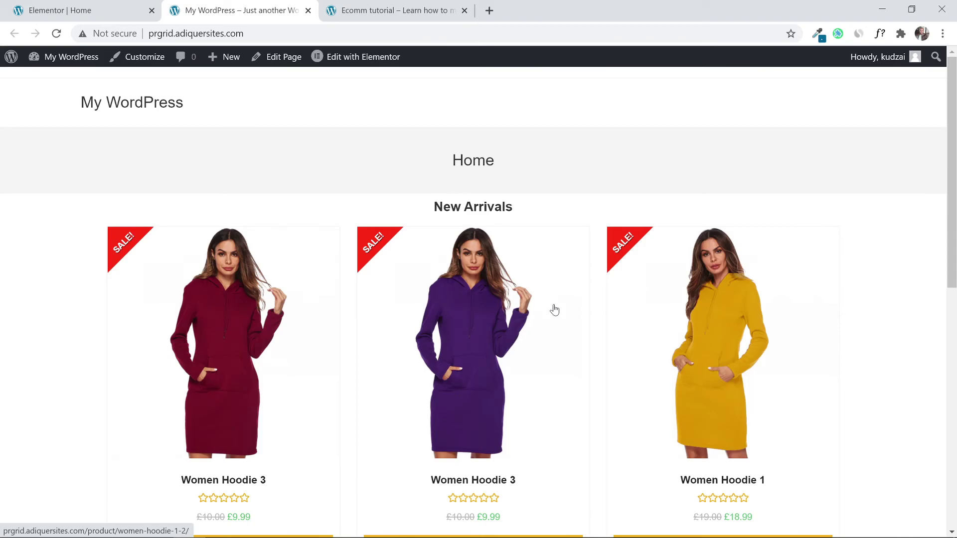
Return to the Elementor editor, filter the New Arrivals product grid by Recent Products, and update the page
left_click(74, 8)
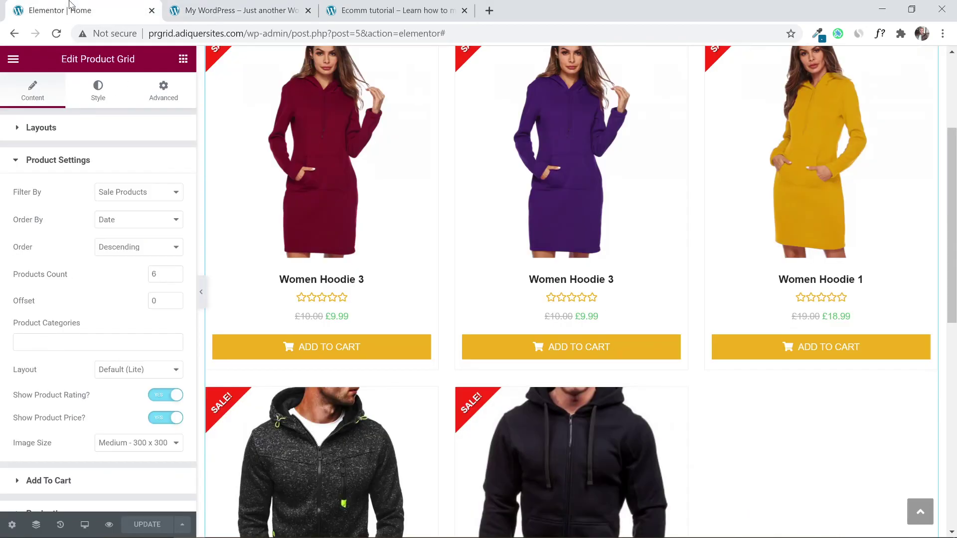
scroll(349, 195, "up", 4)
left_click(156, 193)
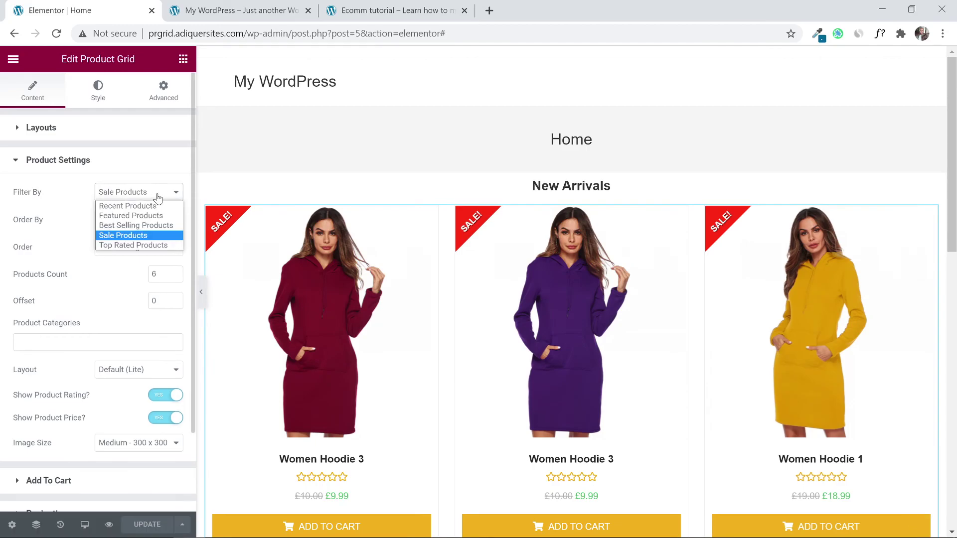
left_click(156, 207)
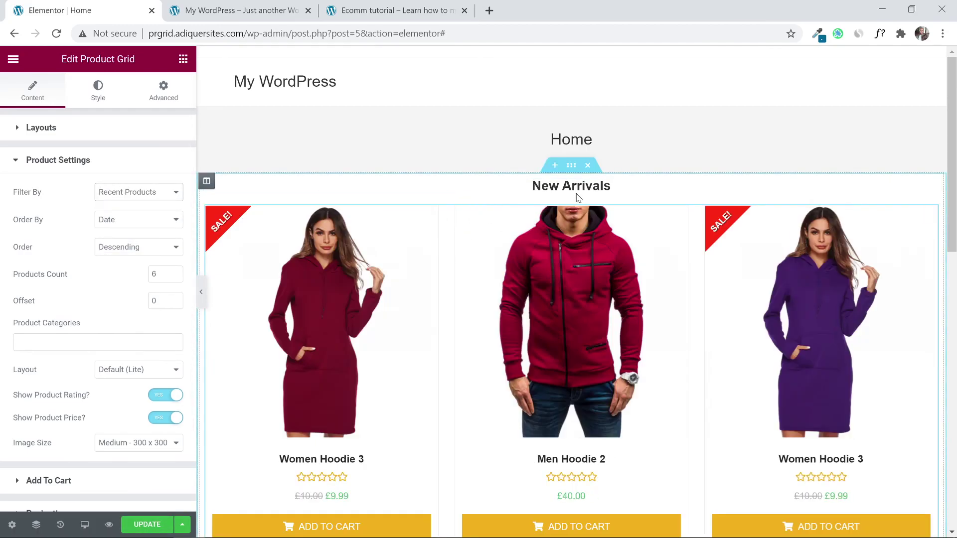
left_click(135, 531)
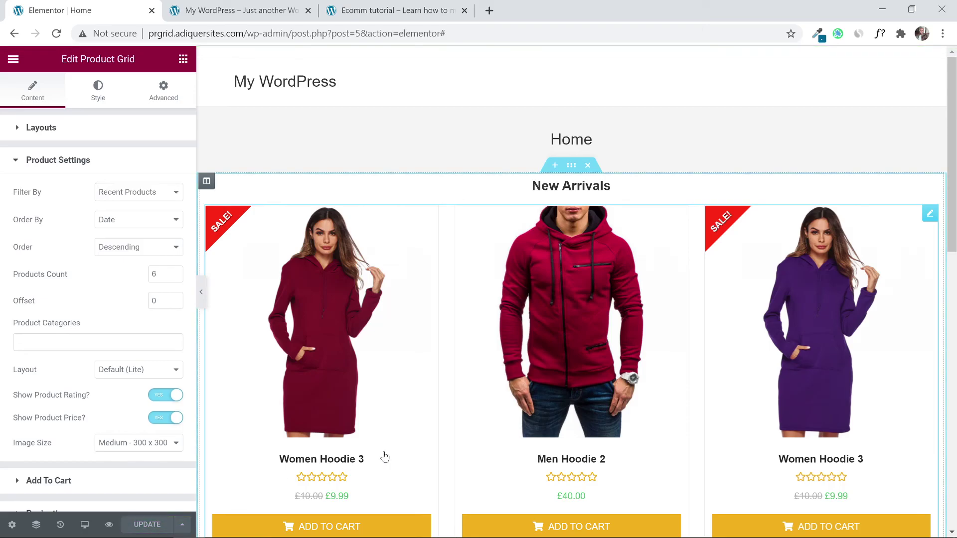
scroll(955, 338, "down", 10)
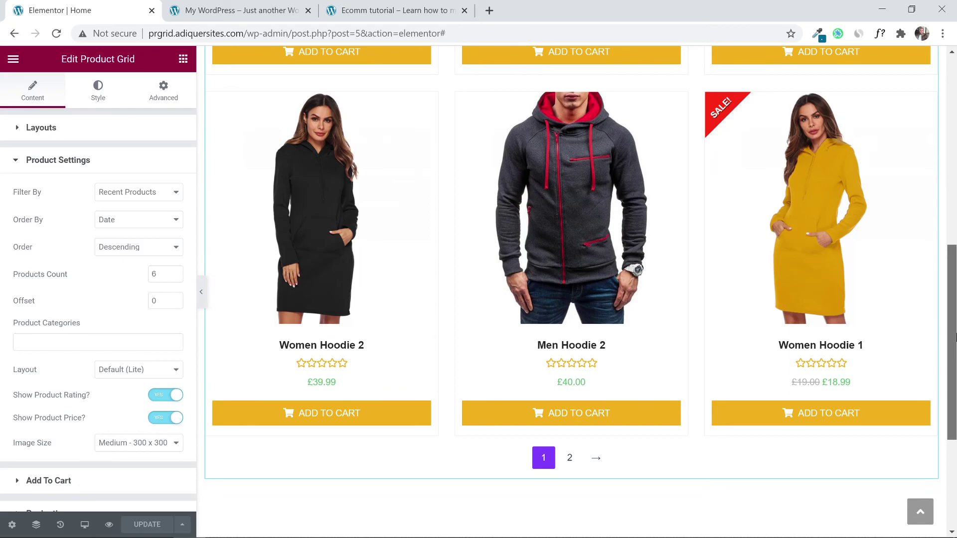
left_click_drag(955, 337, 953, 142)
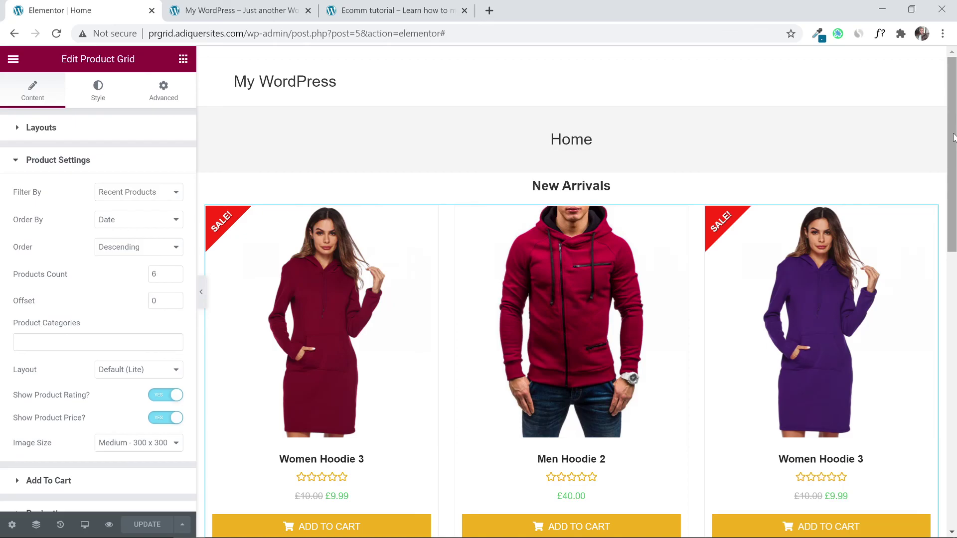
Switch to the demo store's homepage and examine its header, category menu and Super Sale banner
left_click(280, 10)
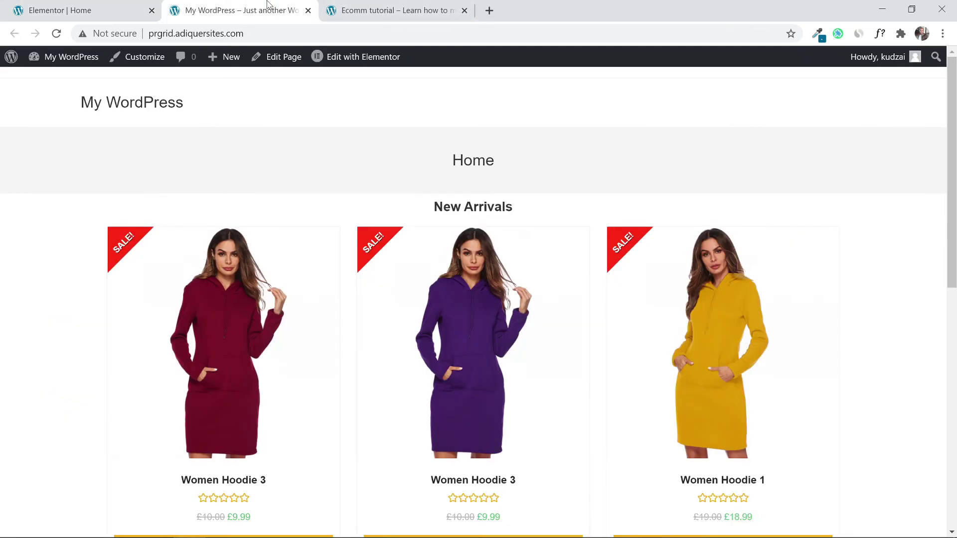
left_click(409, 9)
left_click_drag(952, 184, 955, 35)
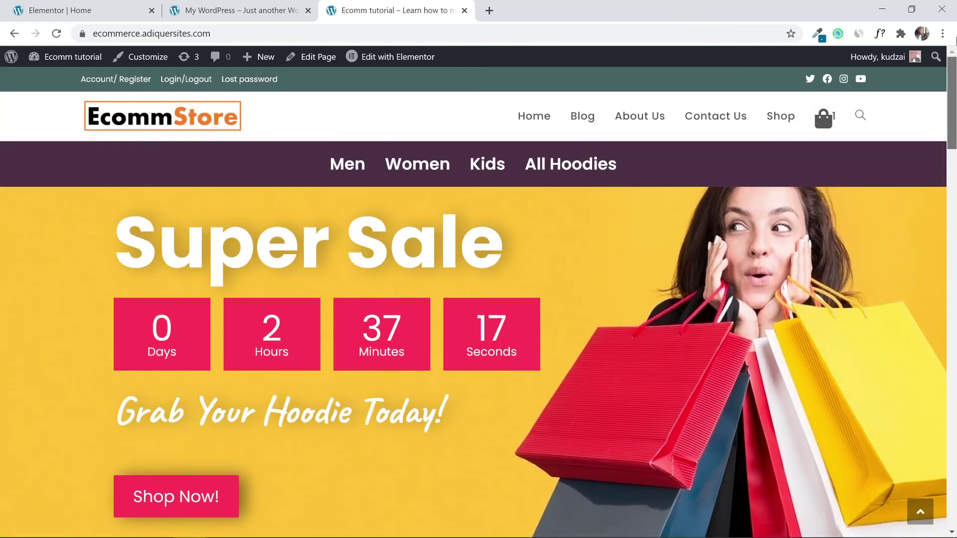
left_click(943, 33)
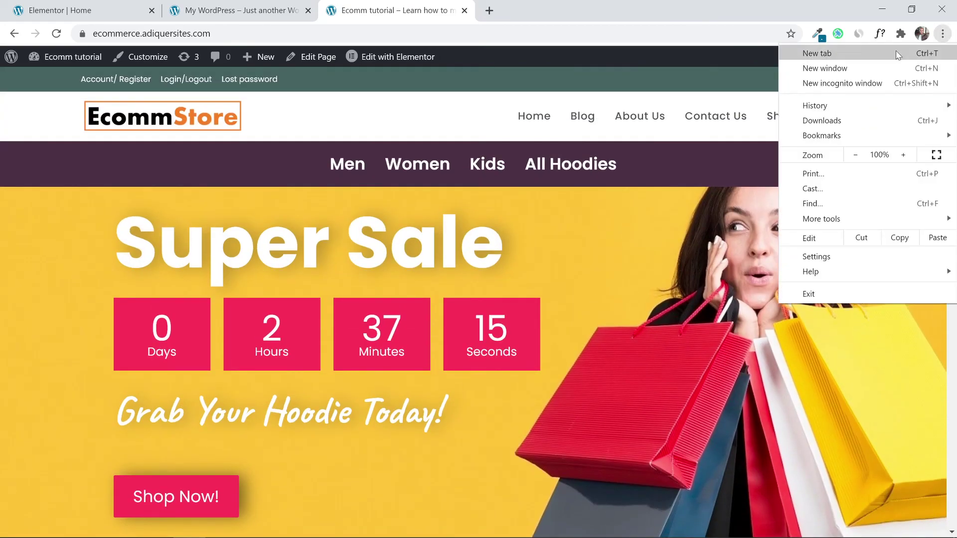
left_click(669, 81)
mouse_move(953, 90)
left_mouse_down()
mouse_move(955, 478)
mouse_move(955, 79)
left_mouse_up()
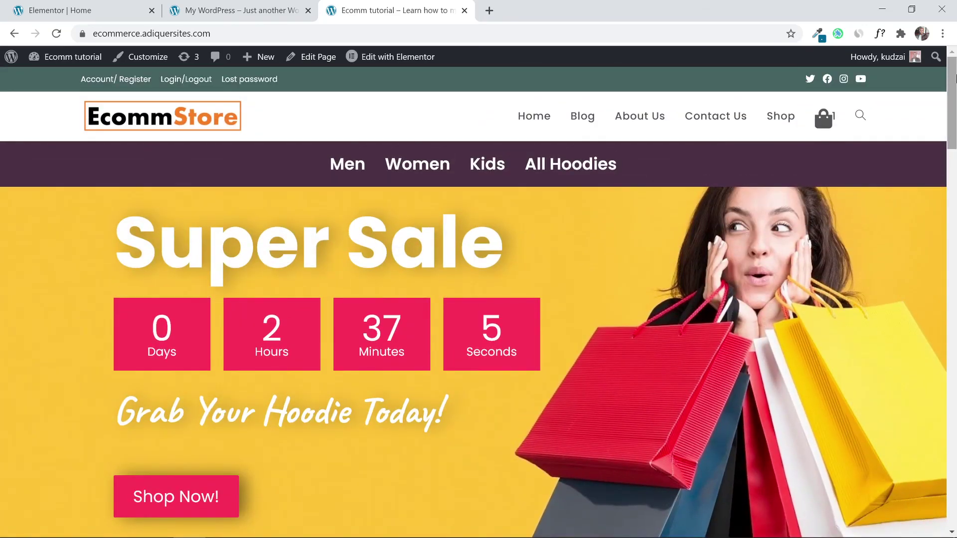